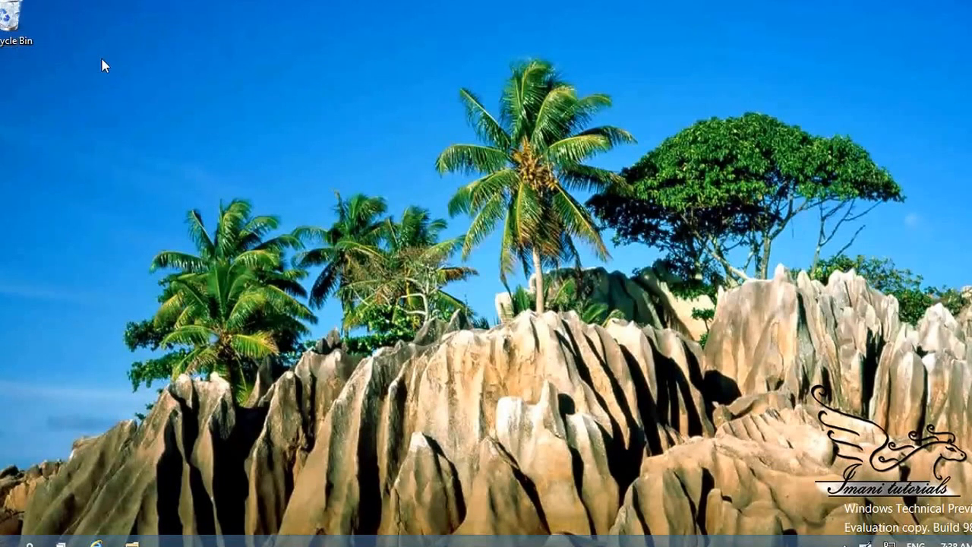
Check the contents of the Recycle Bin, close it, and open the Recycle Bin's properties
click(17, 22)
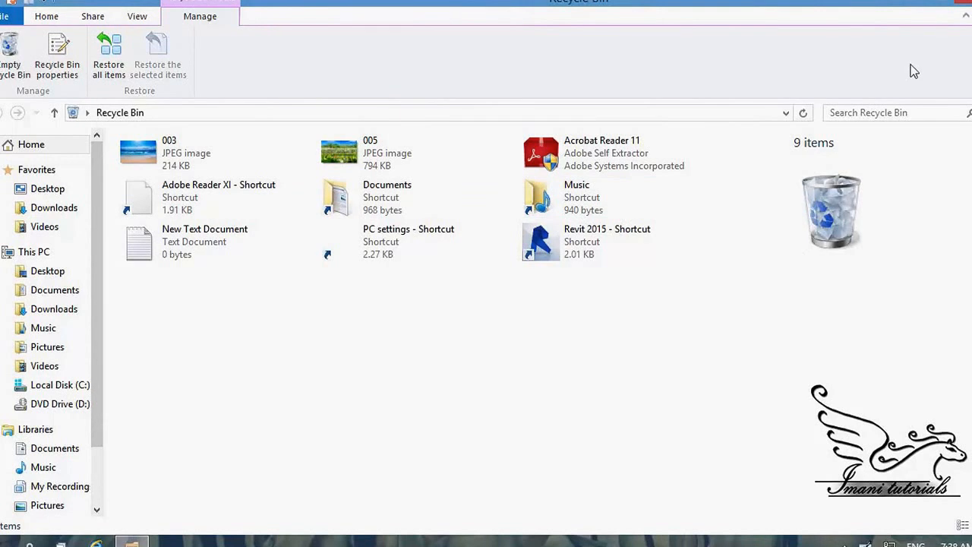
click(962, 7)
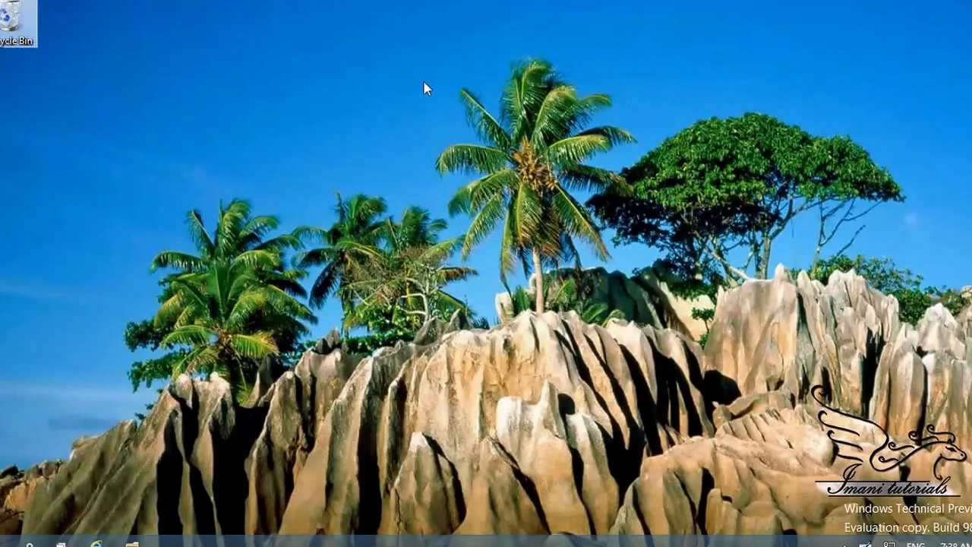
right_click(15, 17)
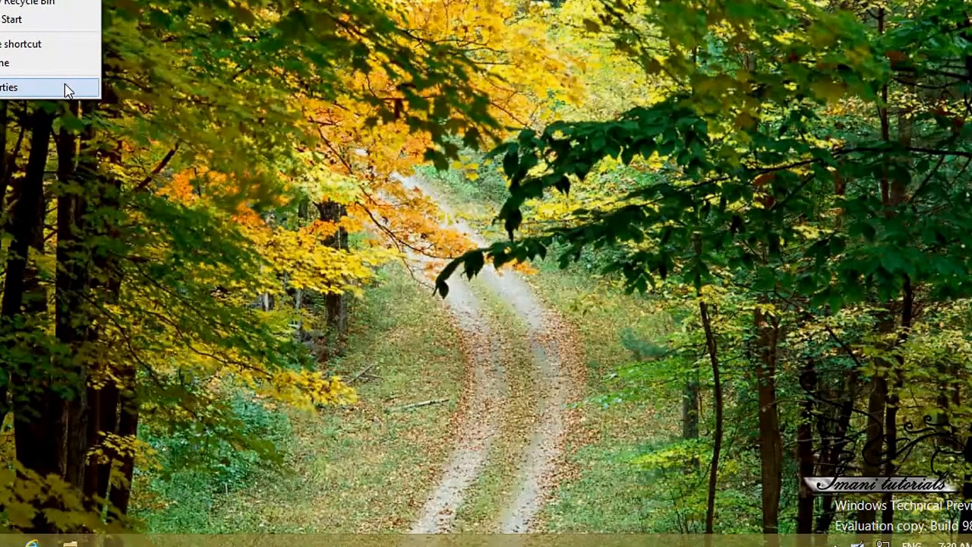
click(10, 90)
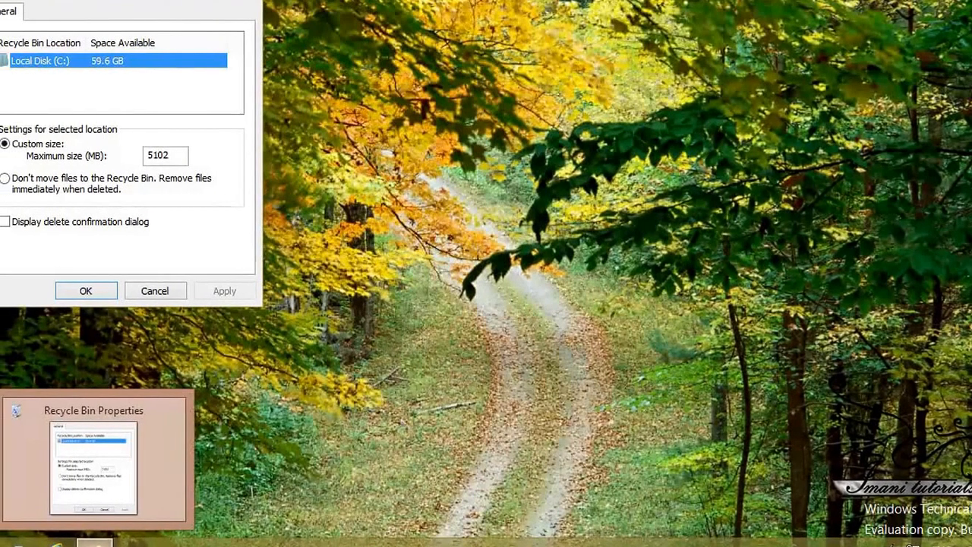
In a new File Explorer window, open the folder options and choose to show hidden files, folders, and drives
right_click(88, 540)
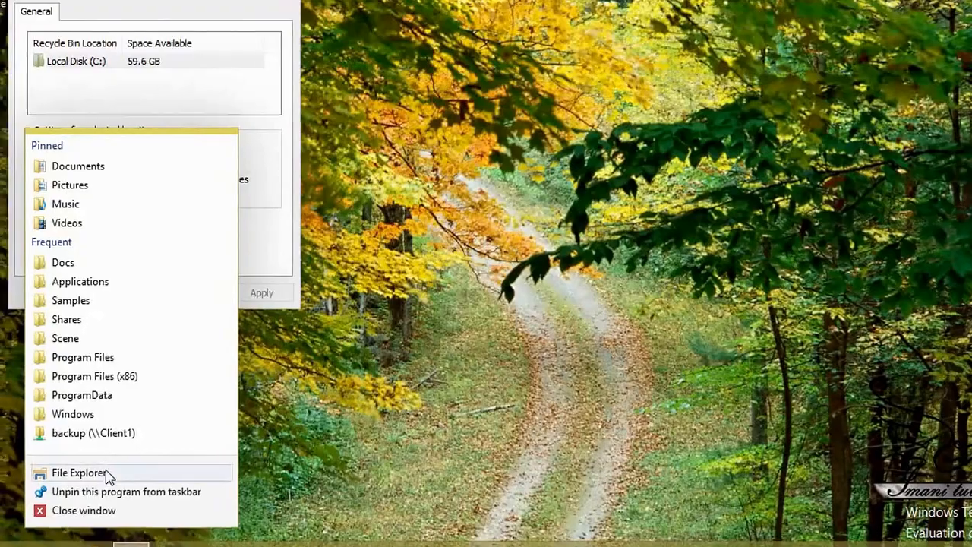
click(87, 472)
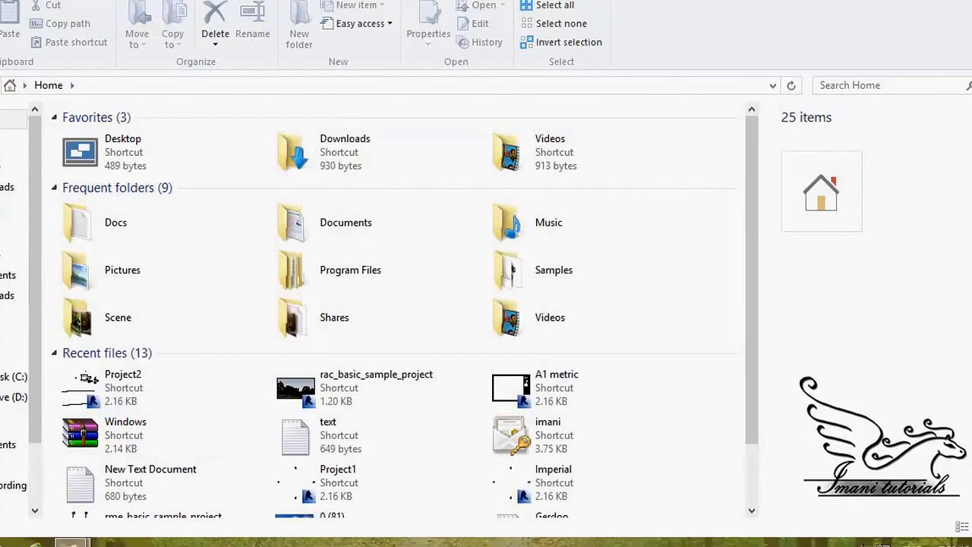
click(98, 0)
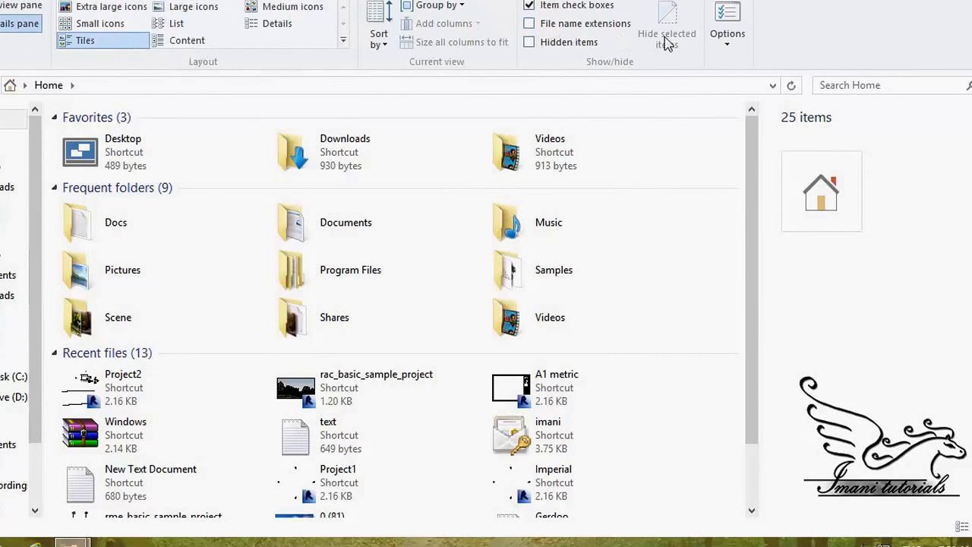
click(723, 34)
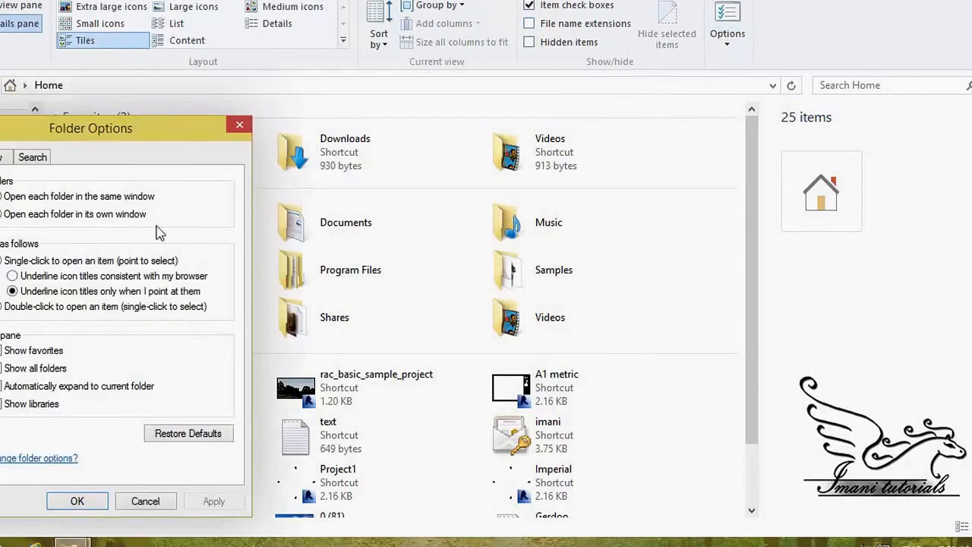
click(3, 160)
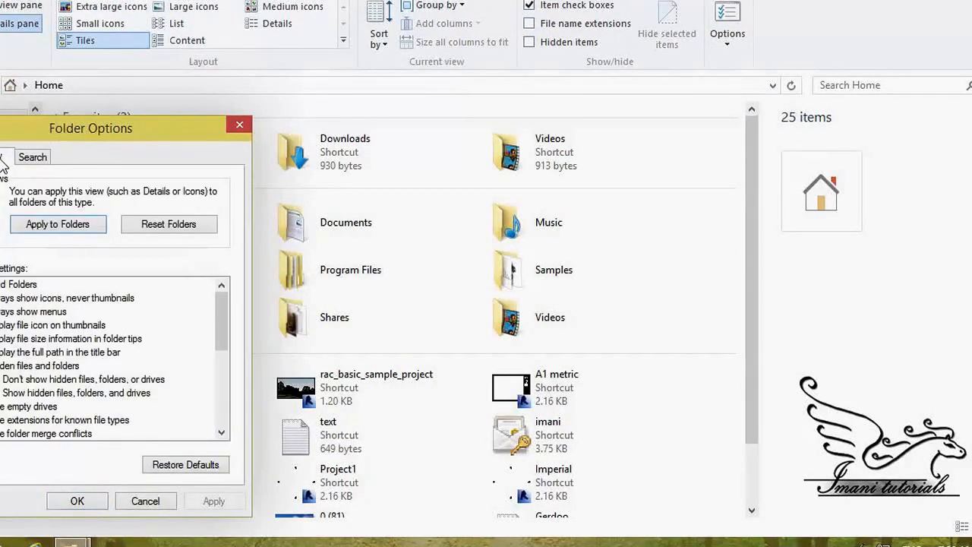
click(2, 395)
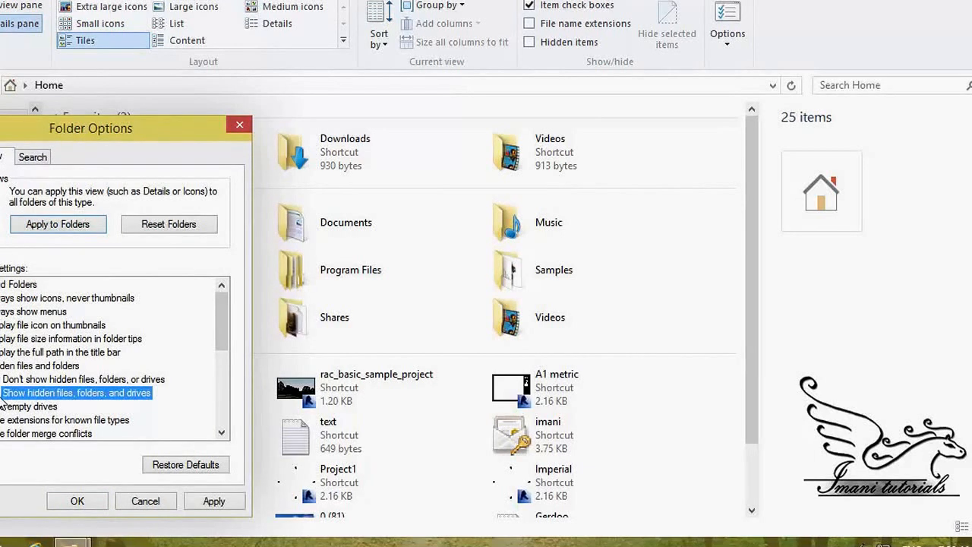
Stop hiding protected operating system files, apply the folder options, and open Local Disk (C:) to view its hidden folders
scroll(3, 401, down, 1)
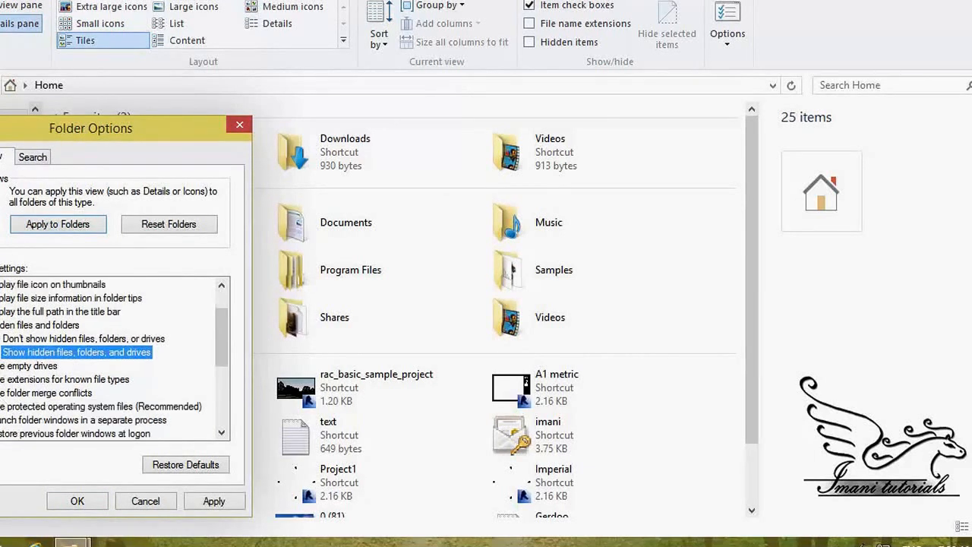
click(35, 406)
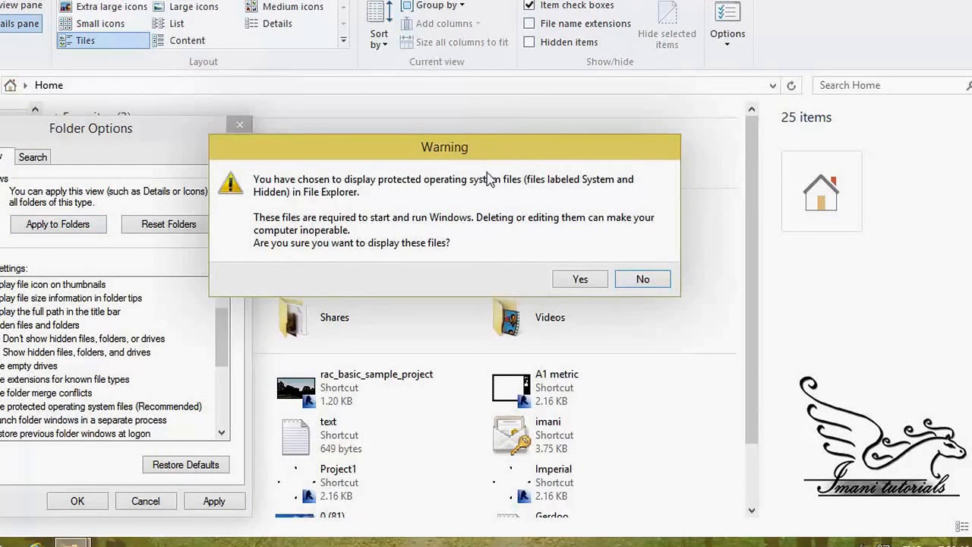
click(580, 280)
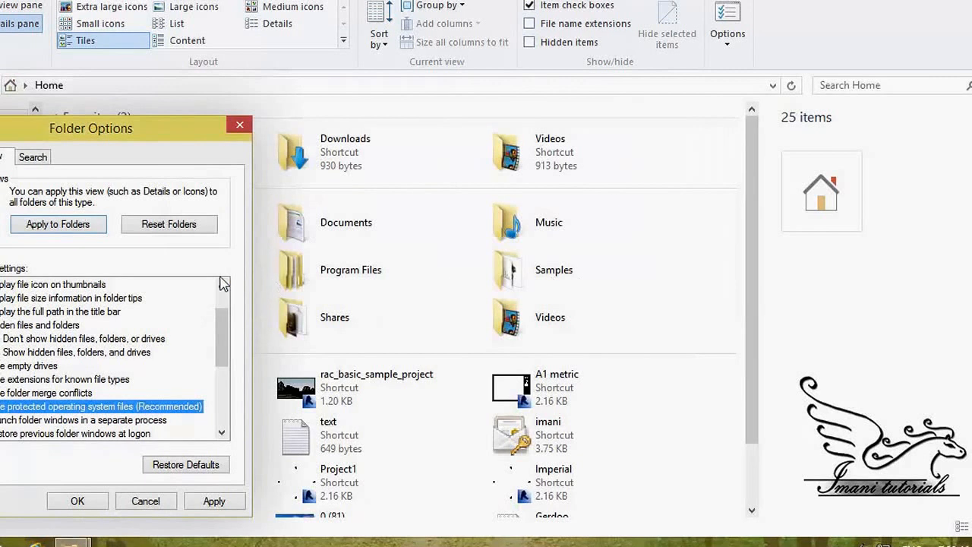
click(211, 506)
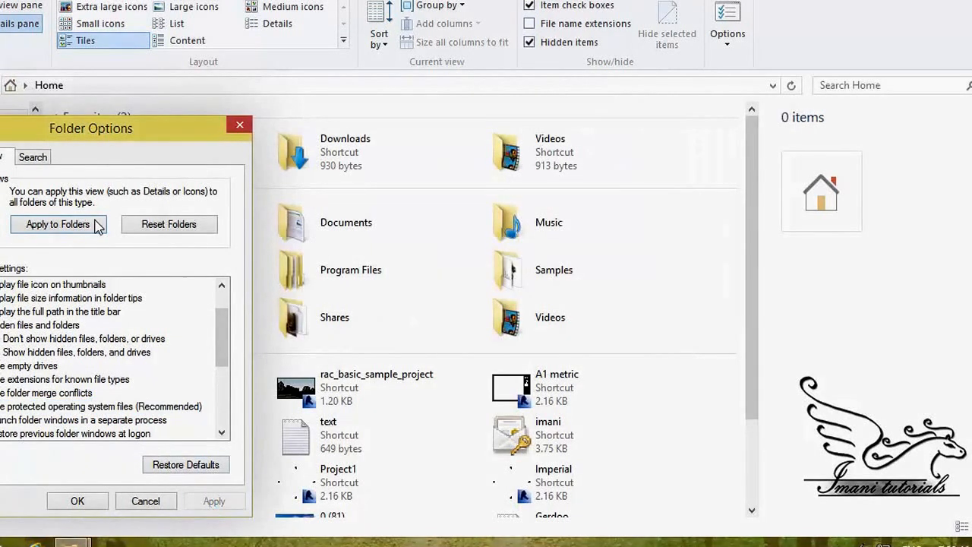
click(93, 500)
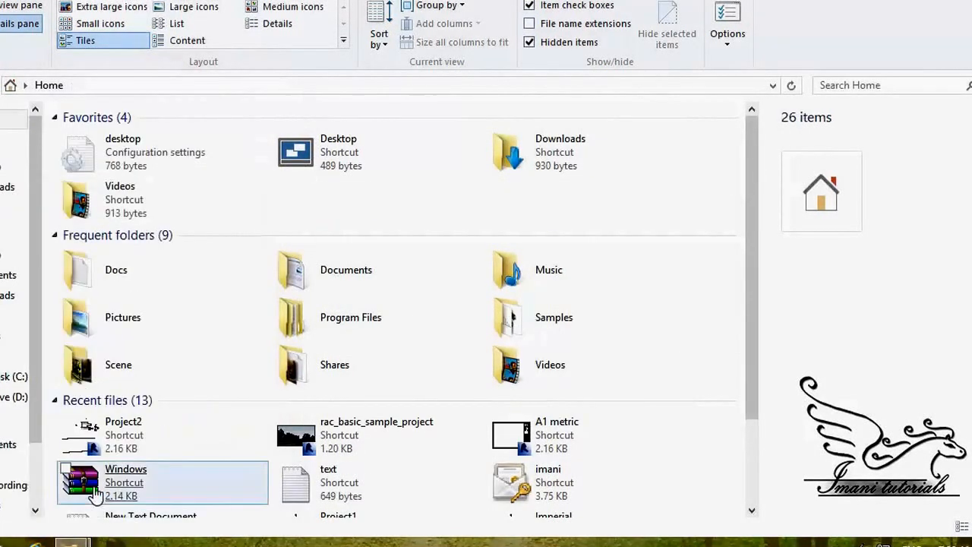
click(2, 380)
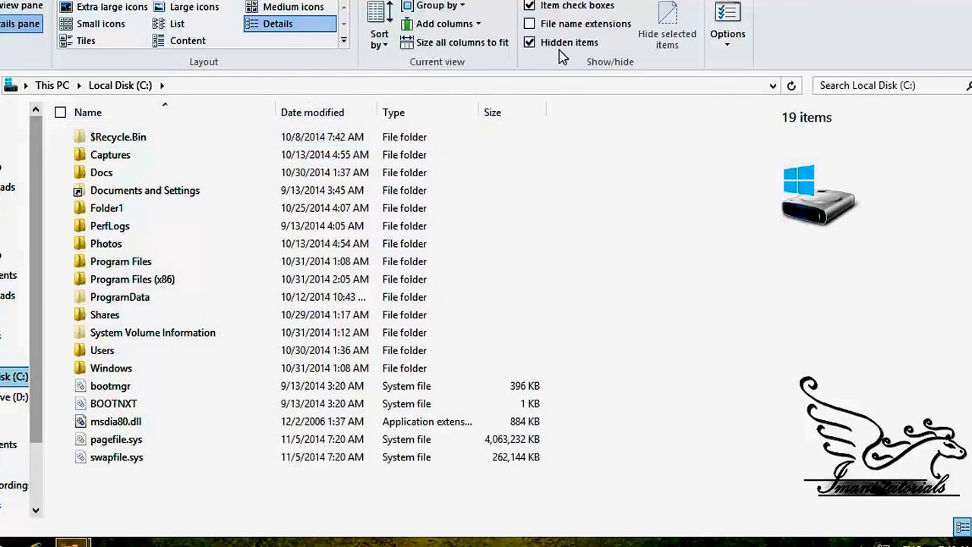
Set the folder options to not show hidden files, folders, or drives and to hide protected operating system files
click(714, 32)
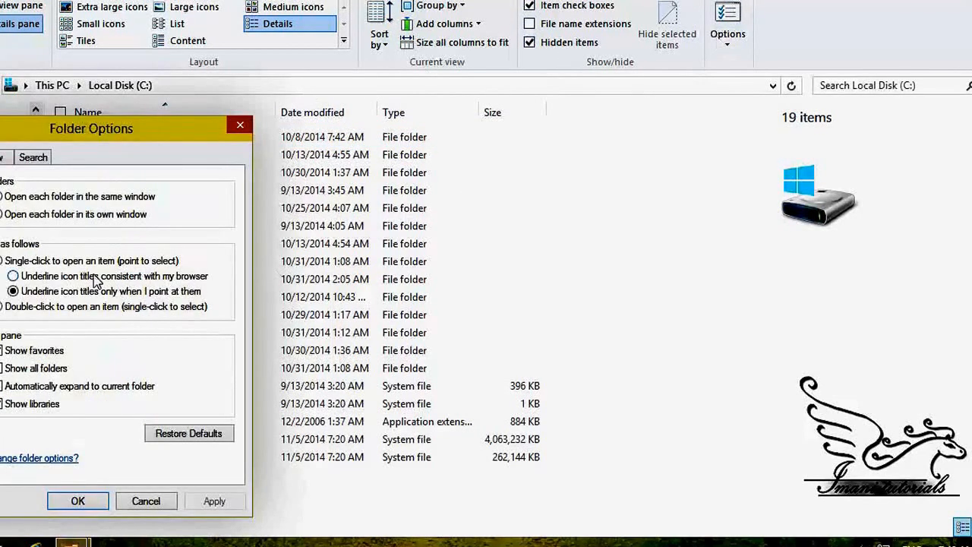
click(5, 160)
click(9, 379)
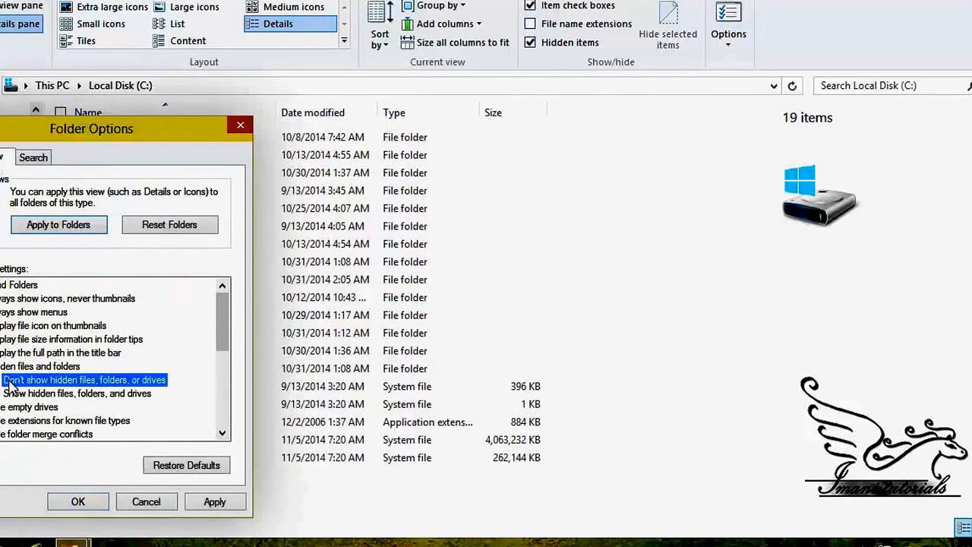
scroll(22, 407, down, 1)
click(20, 410)
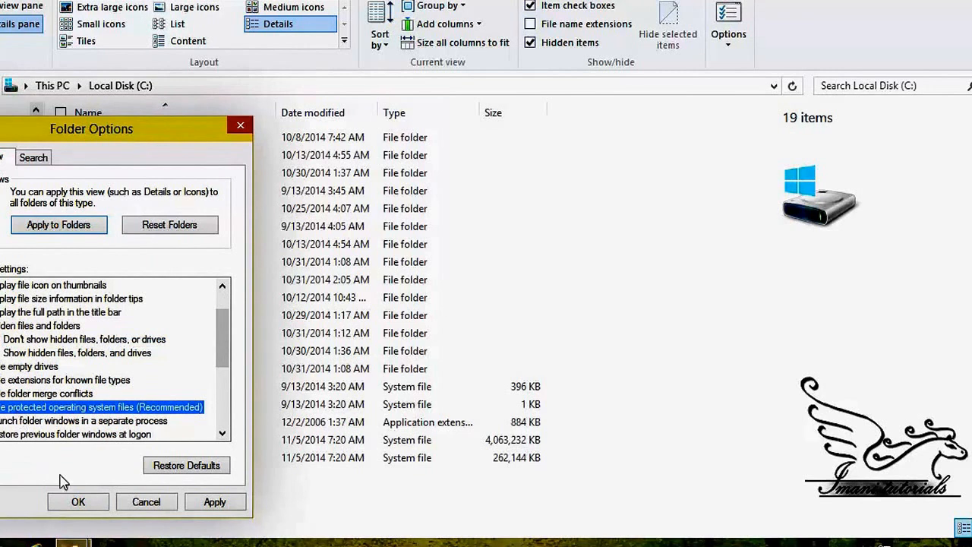
click(78, 502)
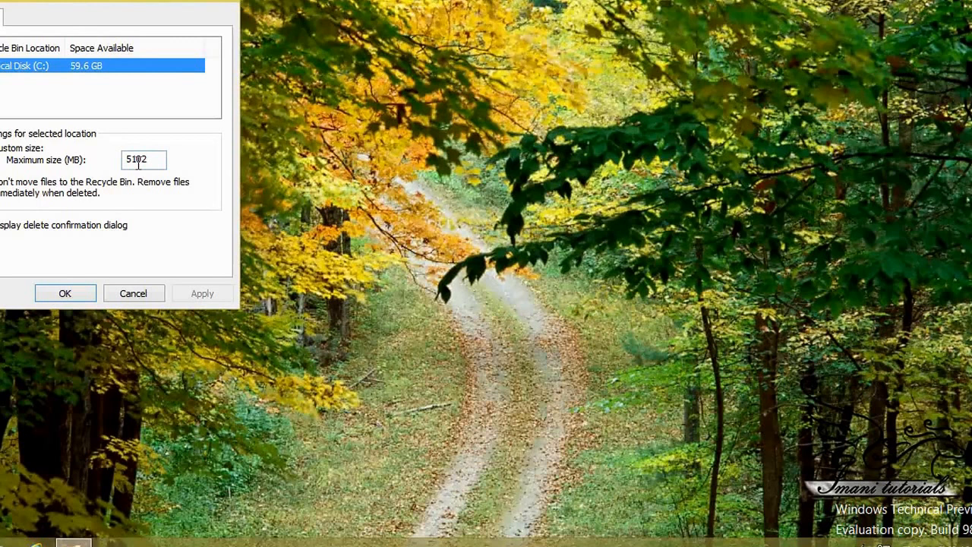
Try different custom maximum sizes for the Recycle Bin on Local Disk (C:), ending with 1000 MB
drag(83, 2, 229, 19)
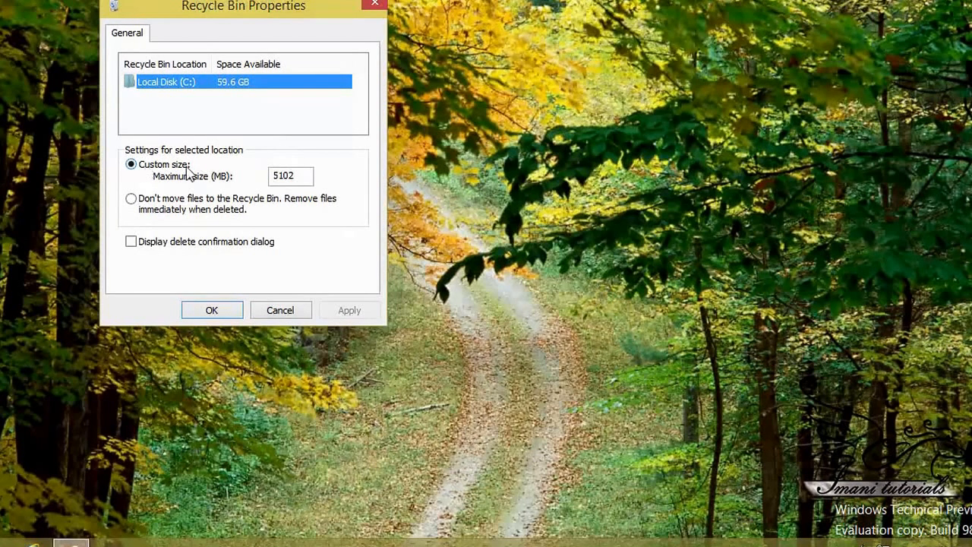
double_click(309, 176)
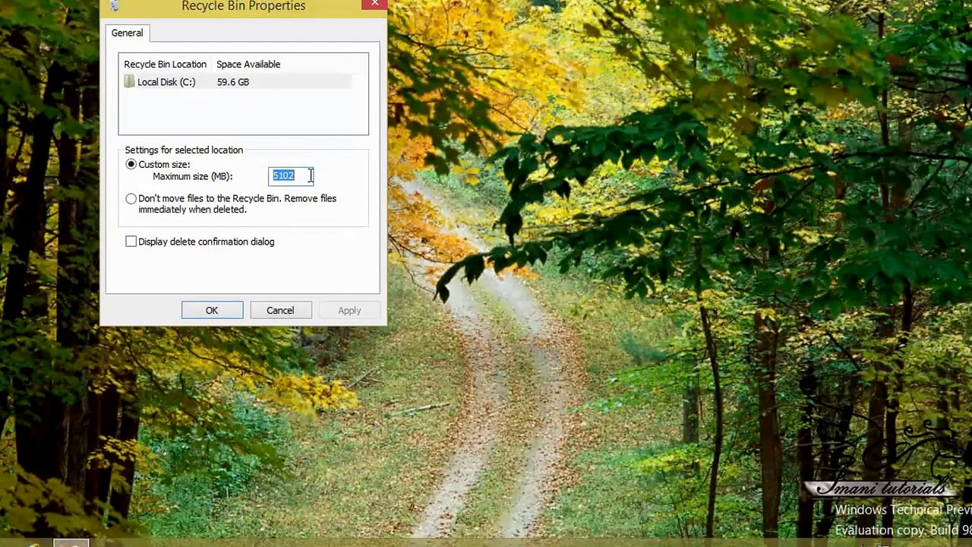
text(619)
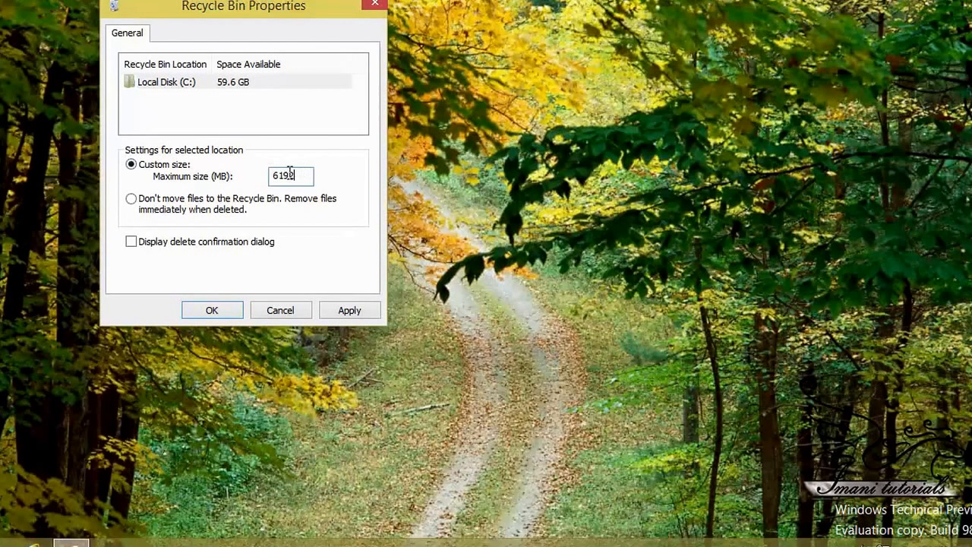
drag(307, 175, 260, 180)
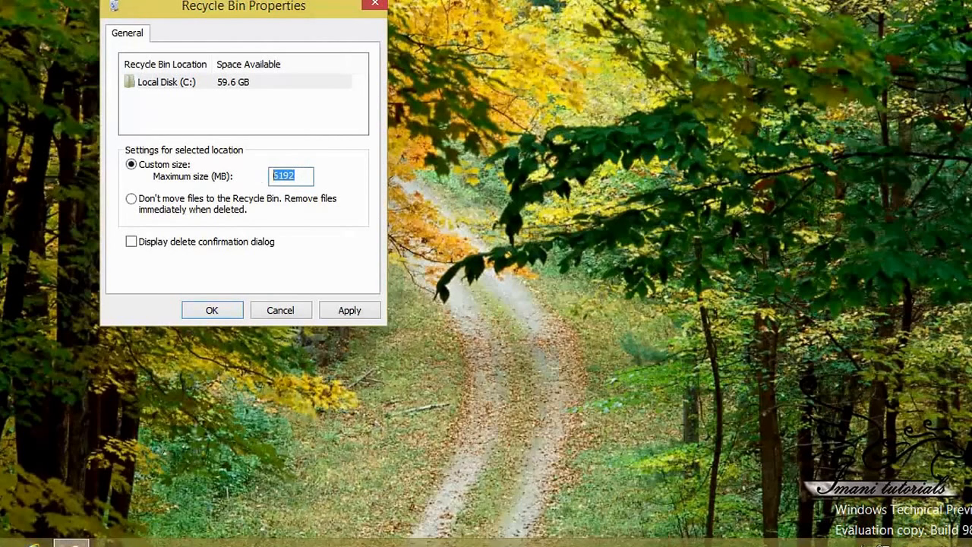
text(1000)
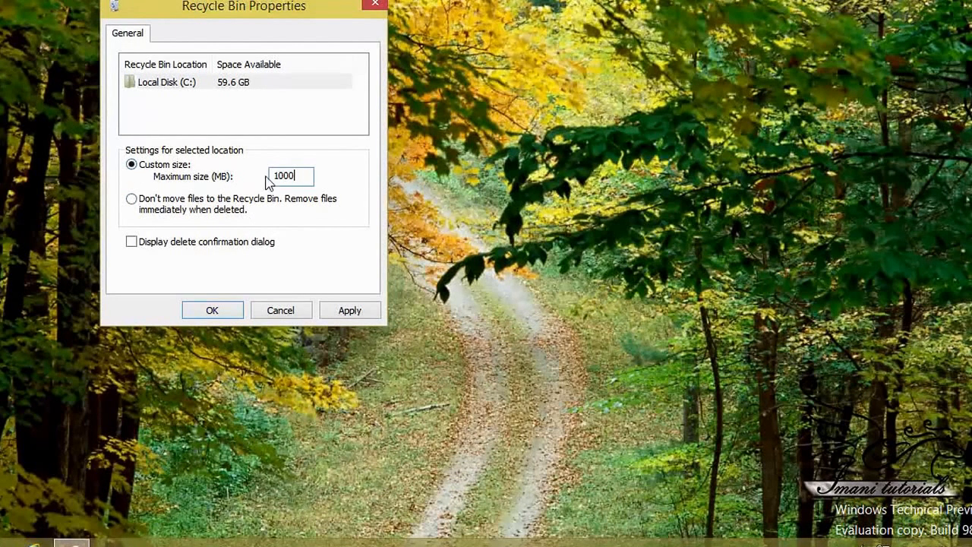
Set the Recycle Bin's custom maximum size to 1 MB and apply it
double_click(285, 176)
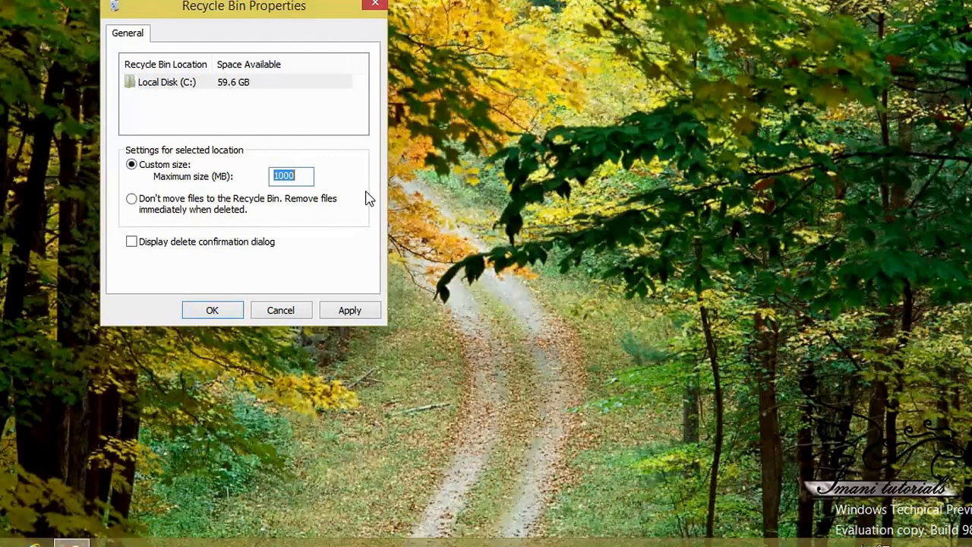
text(1)
click(362, 312)
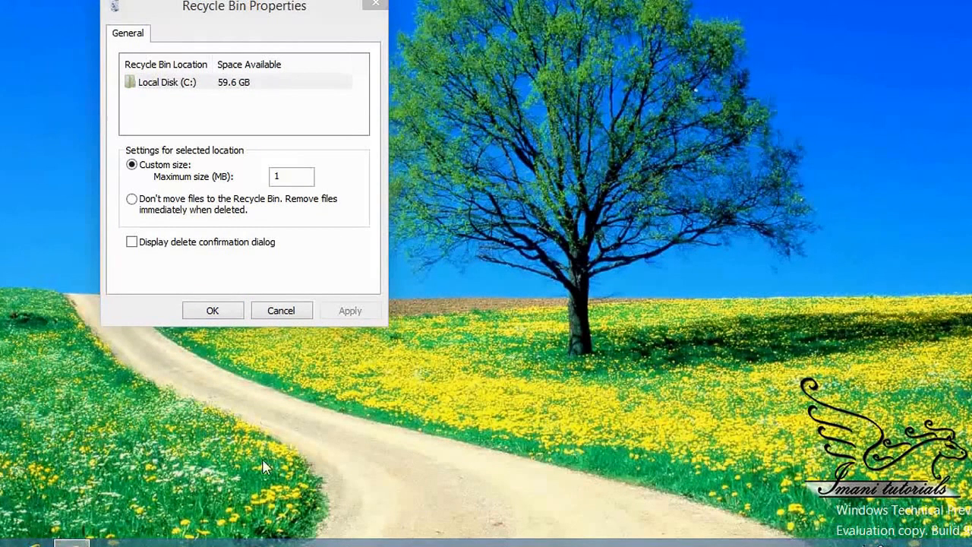
Open the Docs folder and open its text document in Notepad
right_click(72, 541)
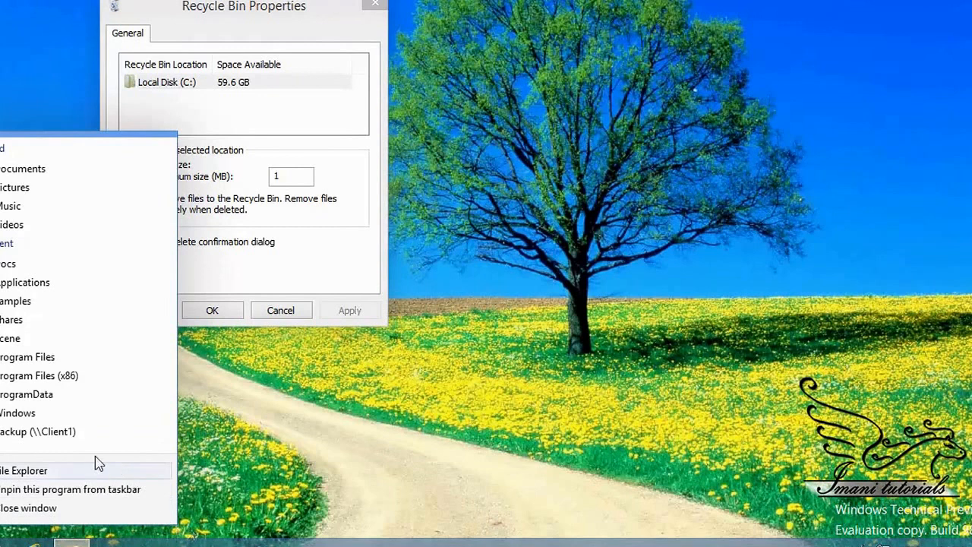
click(12, 264)
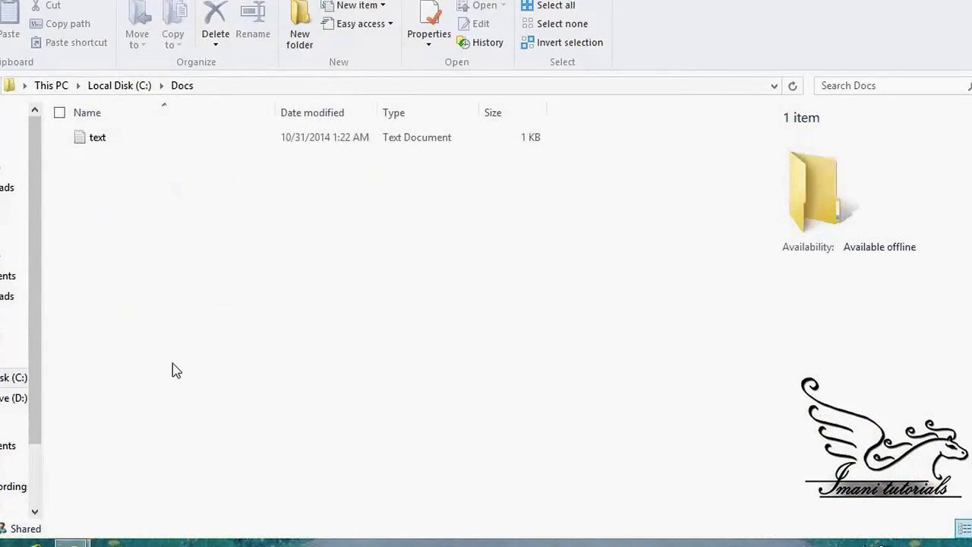
click(90, 146)
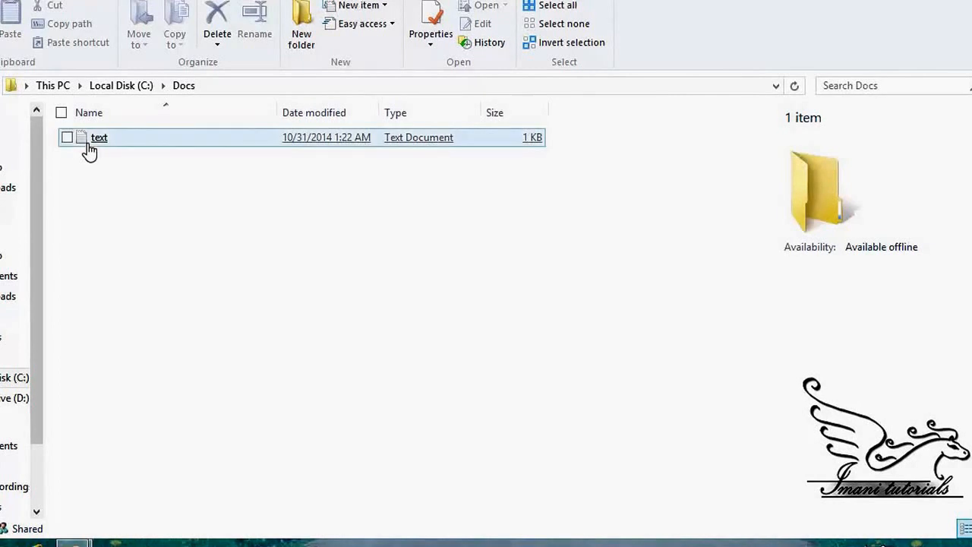
double_click(90, 146)
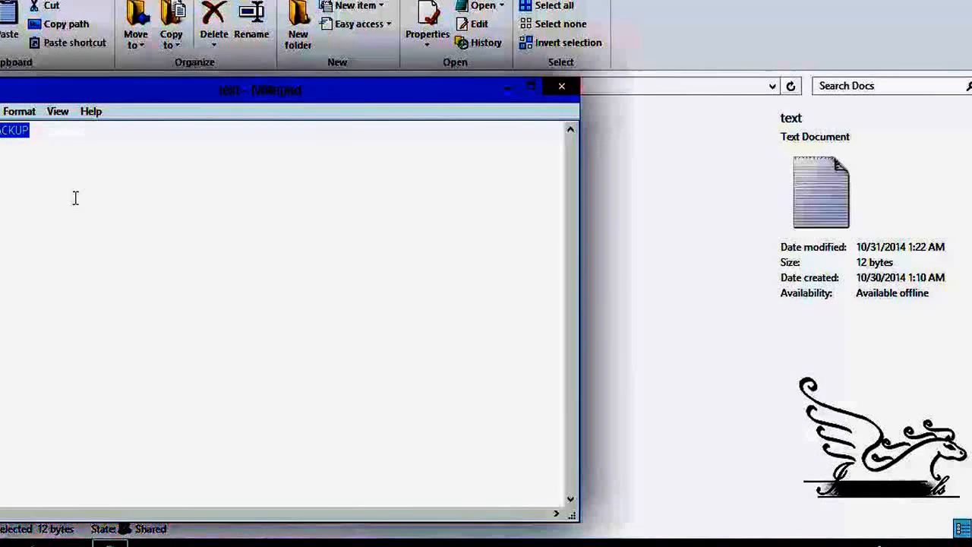
Fill the document with two long lines of repeatedly pasted "AFTER BACKUP" text, save it, and close it
key(Right)
key(ctrl+v)
key(ctrl+v)
key(ctrl+v)
key(ctrl+v)
key(ctrl+v)
key(ctrl+v)
key(ctrl+v)
key(ctrl+v)
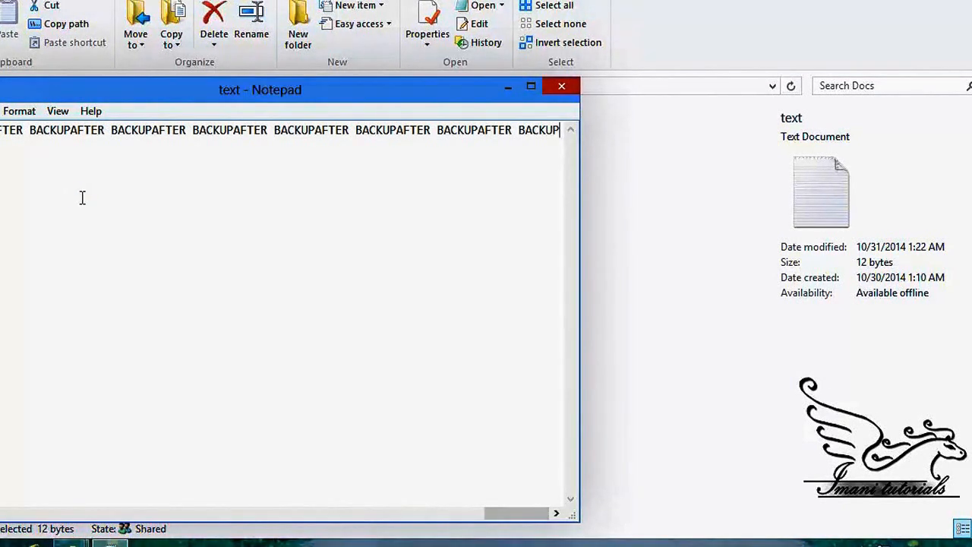
key(Return)
key(ctrl+v)
key(ctrl+v)
key(ctrl+v)
key(ctrl+v)
key(ctrl+v)
key(ctrl+v)
key(ctrl+v)
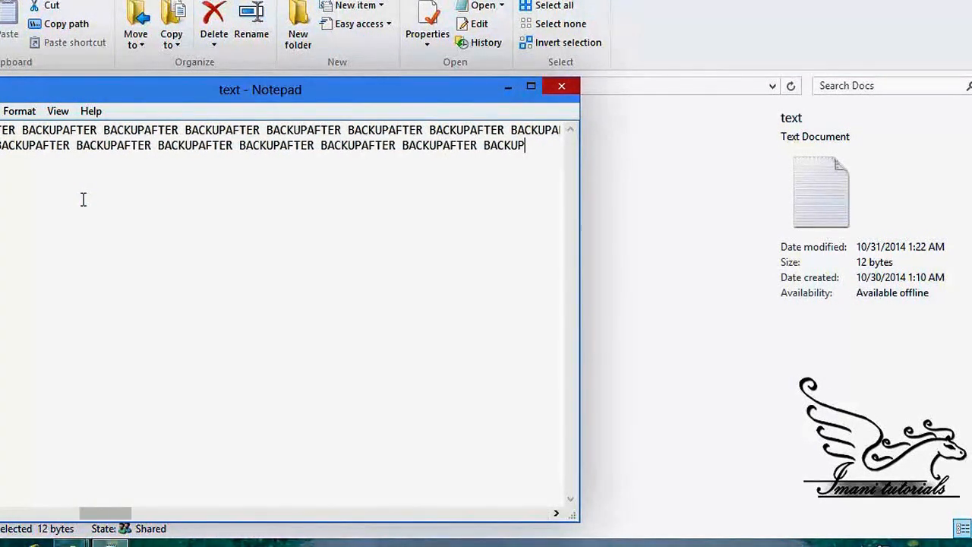
key(ctrl+s)
click(560, 86)
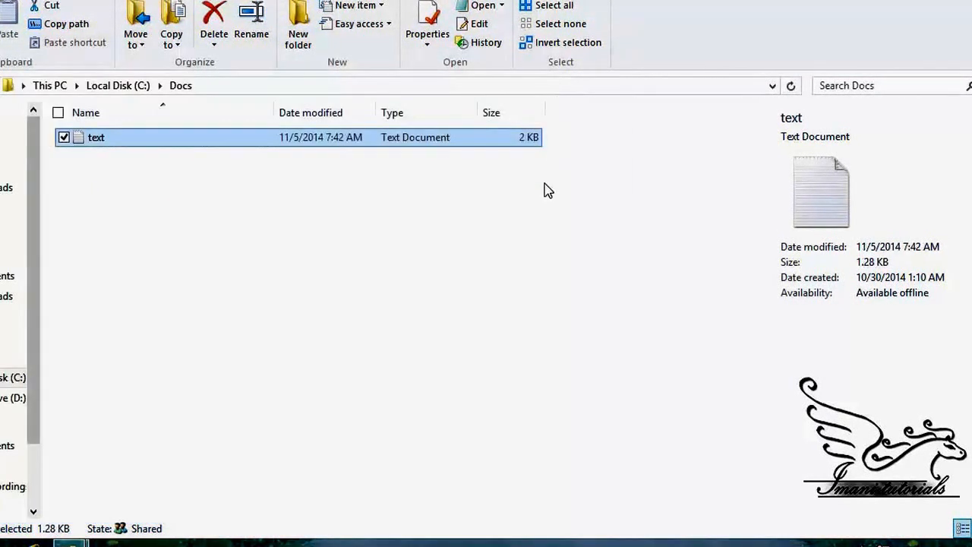
click(486, 173)
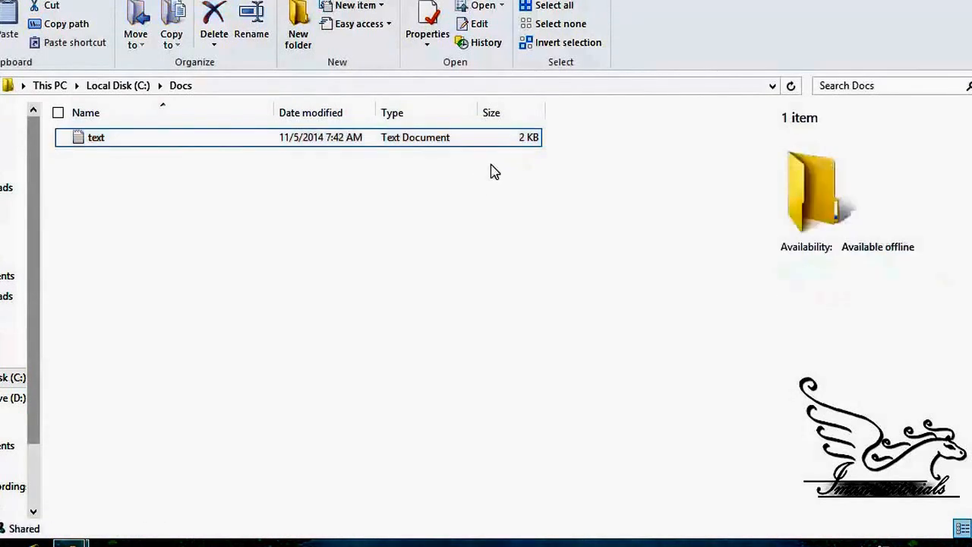
Reopen the text document in the Docs folder and multiply its "AFTER BACKUP" content by pasting the copied text repeatedly
double_click(128, 141)
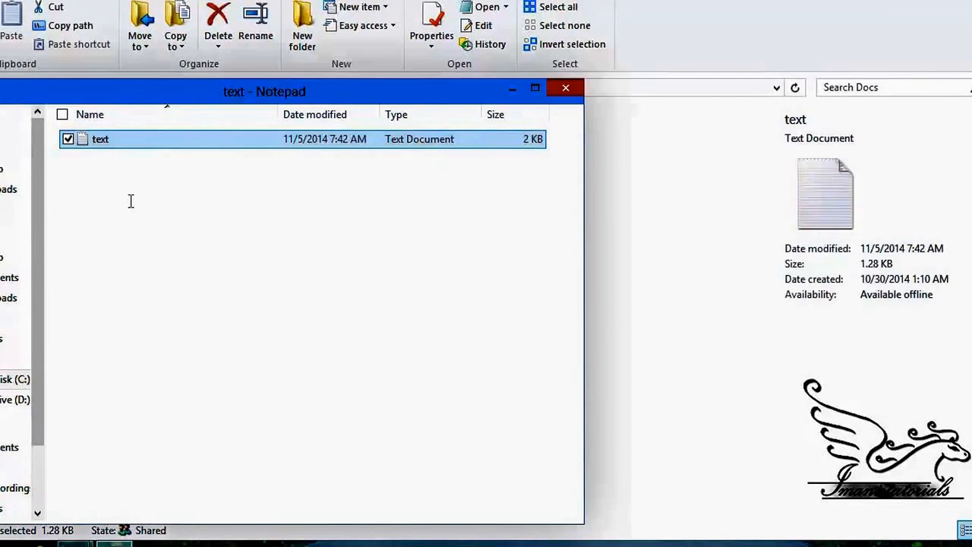
key(ctrl+a)
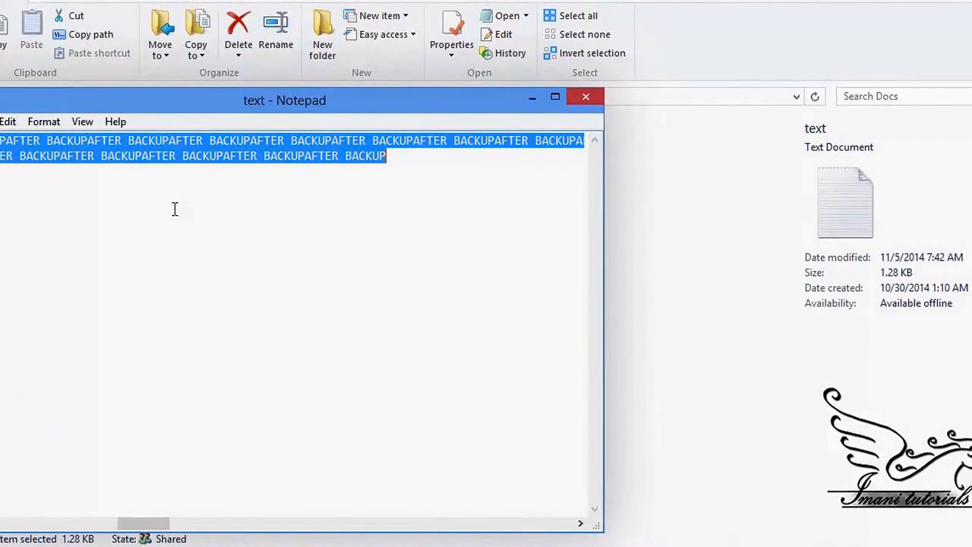
key(ctrl+v)
key(ctrl+v)
key(ctrl+v)
key(ctrl+v)
key(ctrl+v)
key(ctrl+v)
key(ctrl+v)
key(ctrl+v)
key(ctrl+v)
key(ctrl+v)
key(ctrl+v)
key(ctrl+v)
key(ctrl+v)
key(ctrl+v)
key(ctrl+v)
key(ctrl+v)
key(ctrl+v)
key(ctrl+v)
key(ctrl+v)
key(ctrl+v)
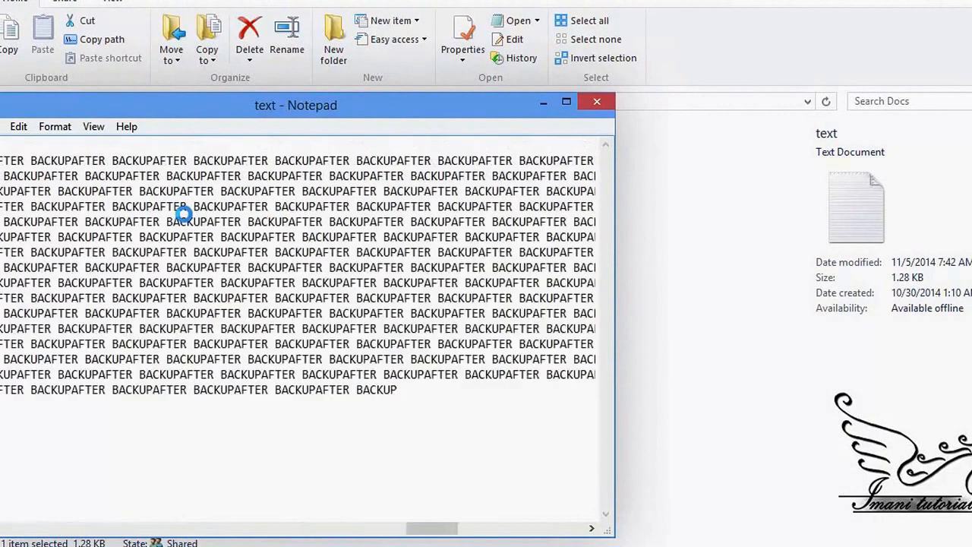
key(ctrl+v)
key(ctrl+v)
key(ctrl+v)
key(ctrl+v)
key(ctrl+v)
key(ctrl+v)
key(ctrl+v)
key(ctrl+v)
key(ctrl+v)
key(ctrl+v)
key(ctrl+v)
key(ctrl+v)
key(ctrl+v)
key(ctrl+v)
key(ctrl+v)
key(ctrl+v)
key(ctrl+v)
key(ctrl+v)
key(ctrl+v)
key(ctrl+v)
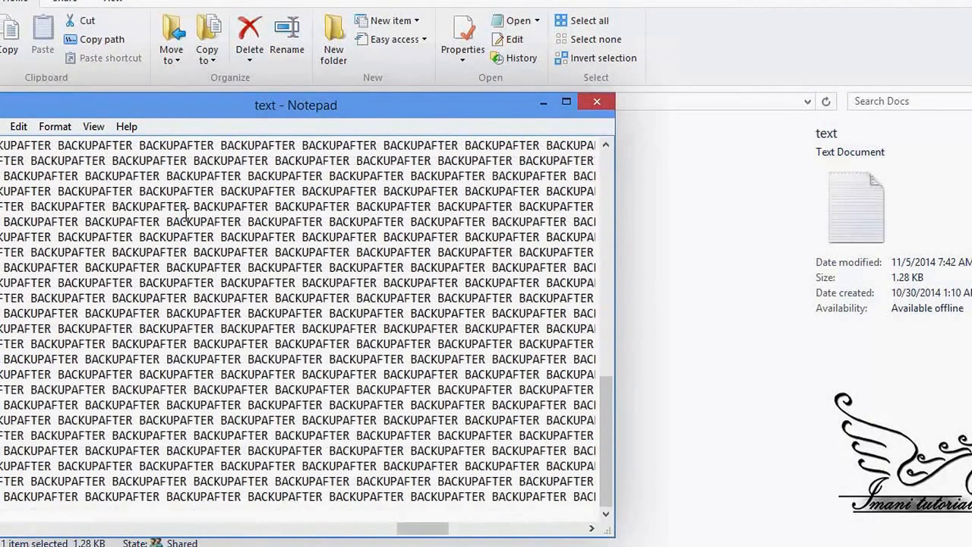
Copy the document's entire text, paste it many times to enlarge the file further, then save and close it
key(ctrl+a)
key(ctrl+c)
key(ctrl+v)
key(ctrl+v)
key(ctrl+v)
key(ctrl+v)
key(ctrl+v)
key(ctrl+v)
key(ctrl+v)
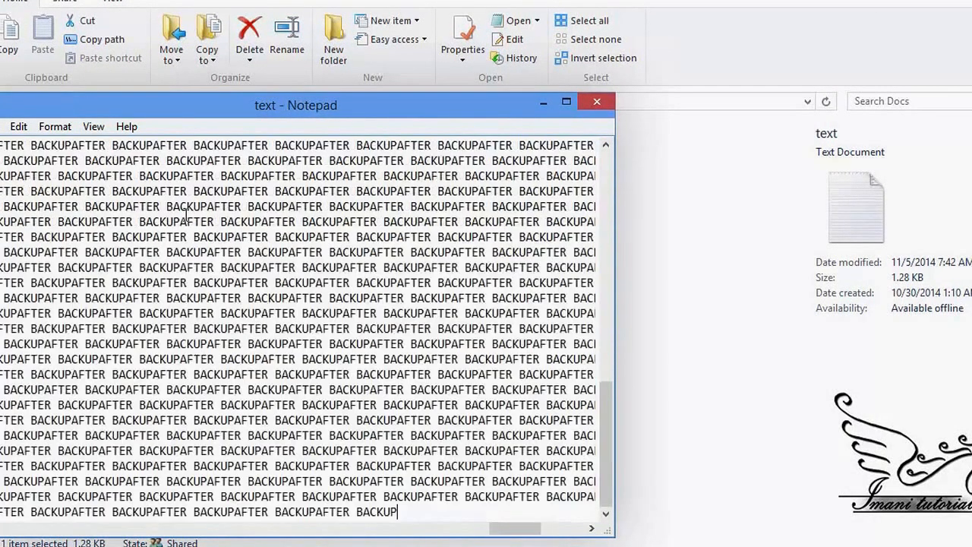
key(ctrl+v)
key(ctrl+v)
key(ctrl+v)
key(ctrl+v)
key(ctrl+v)
key(ctrl+v)
key(ctrl+v)
key(ctrl+v)
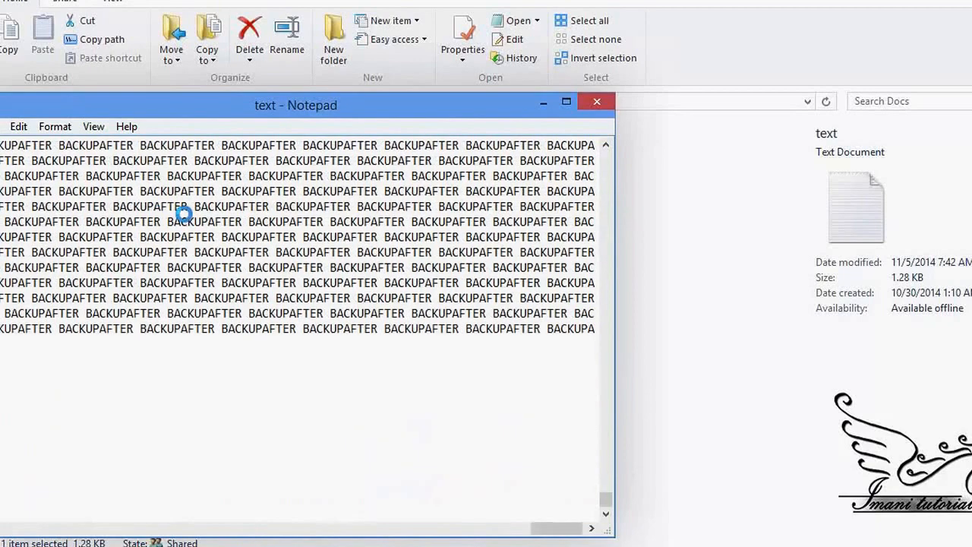
key(ctrl+v)
key(ctrl+v)
key(ctrl+v)
key(ctrl+v)
key(ctrl+v)
key(ctrl+v)
key(ctrl+v)
key(ctrl+v)
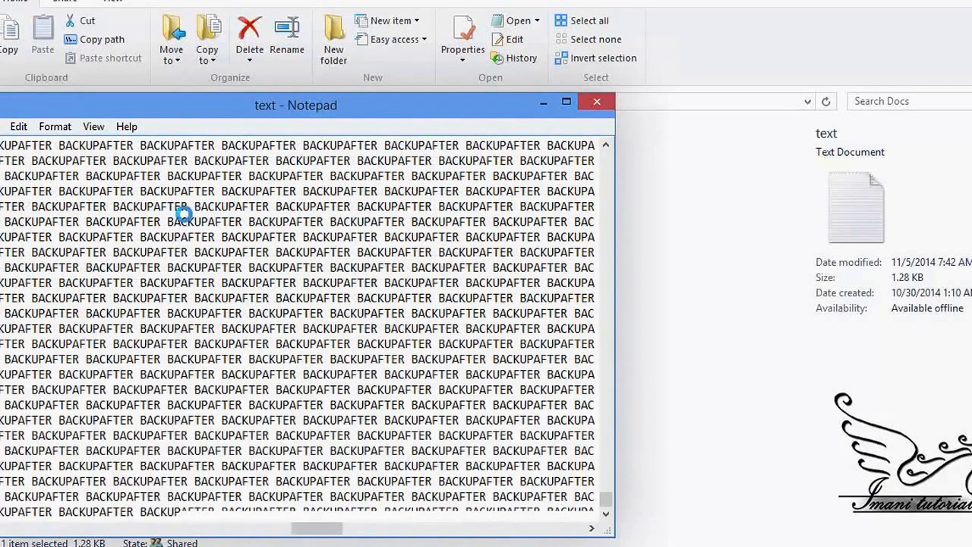
key(ctrl+v)
key(ctrl+v)
key(ctrl+v)
key(ctrl+v)
key(ctrl+v)
key(ctrl+v)
key(ctrl+v)
key(ctrl+v)
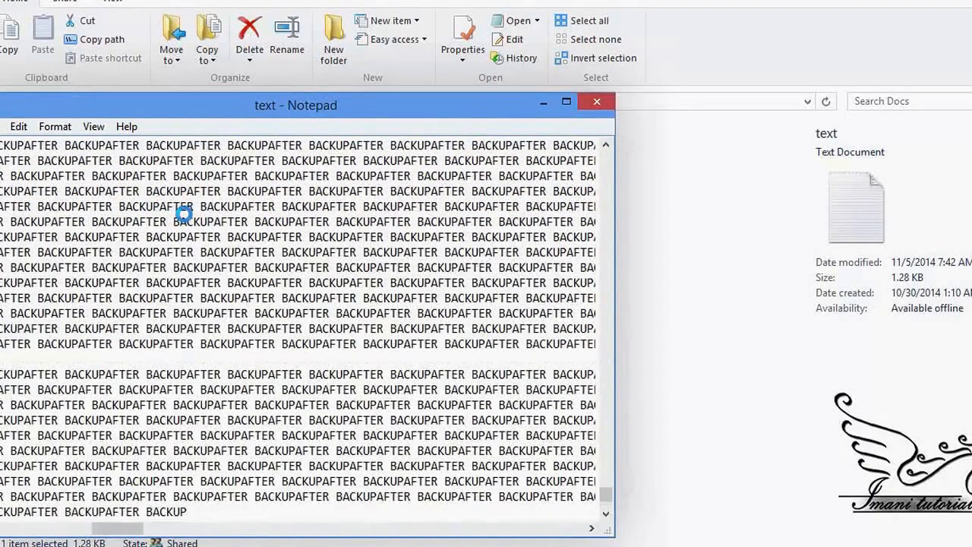
key(ctrl+v)
key(ctrl+v)
key(ctrl+v)
key(ctrl+v)
key(ctrl+v)
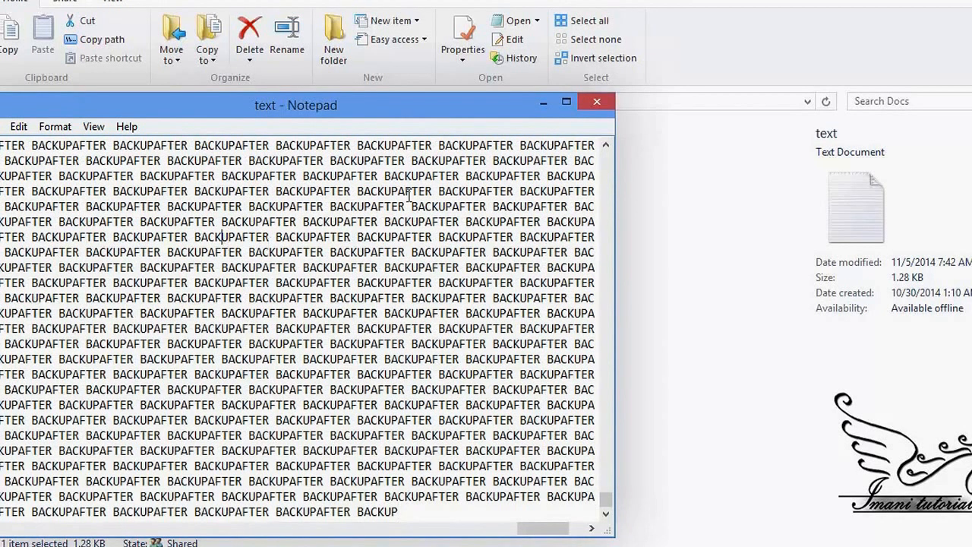
key(ctrl+s)
click(597, 101)
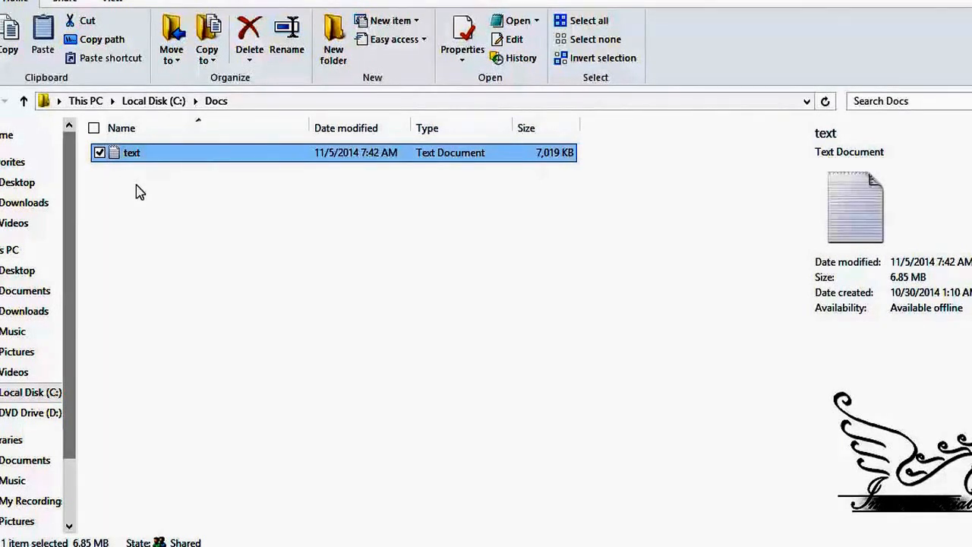
Try to delete the text file from the Docs folder, declining its permanent deletion
key(Delete)
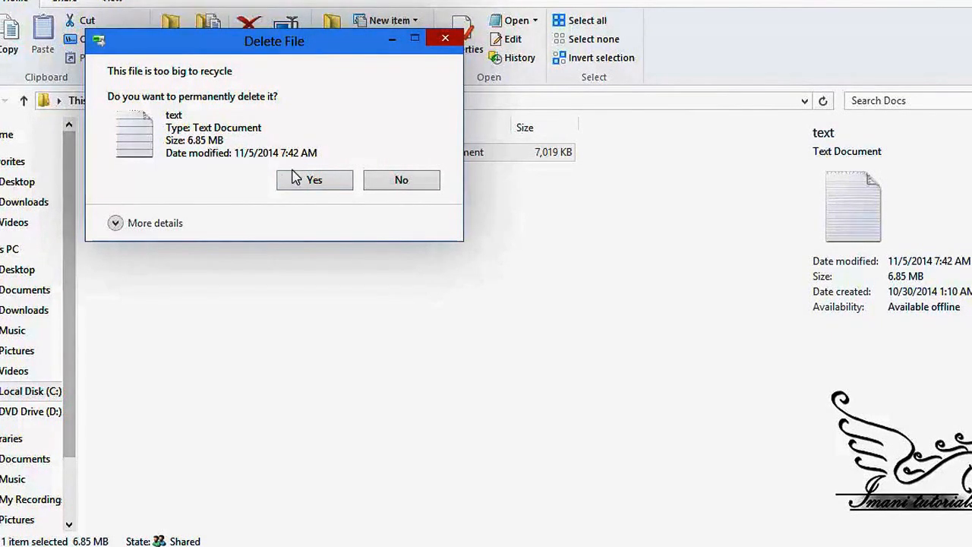
click(380, 183)
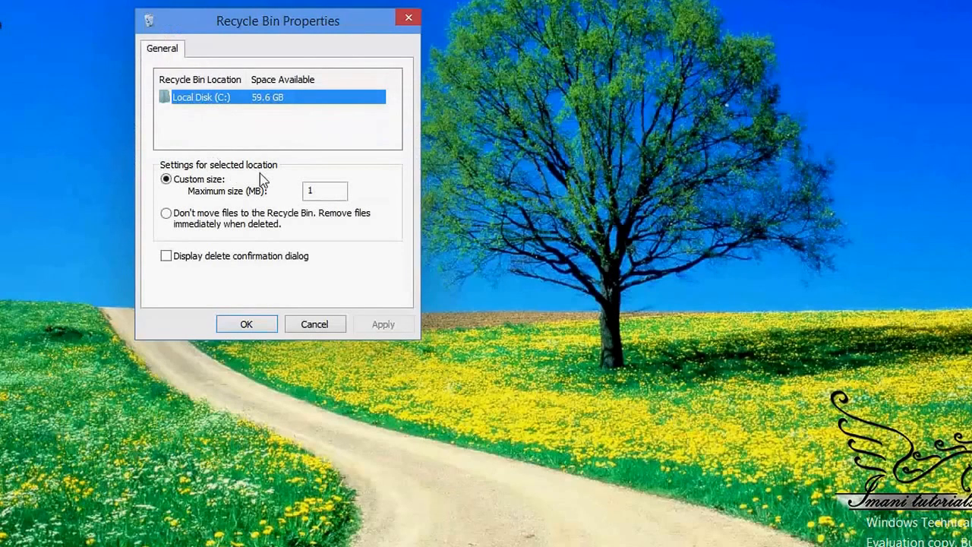
Set the Recycle Bin's custom maximum size for Local Disk (C:) to 5900 MB and apply it
click(320, 197)
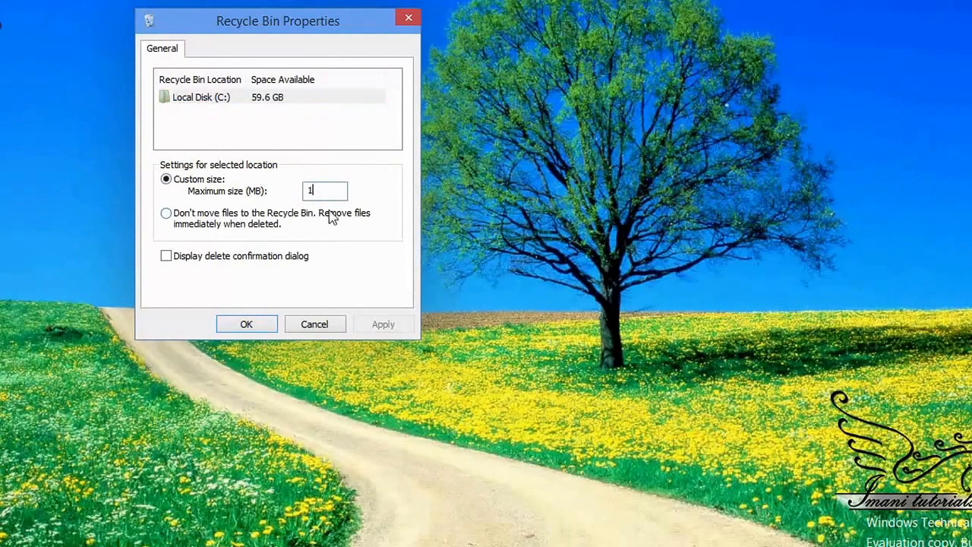
double_click(313, 190)
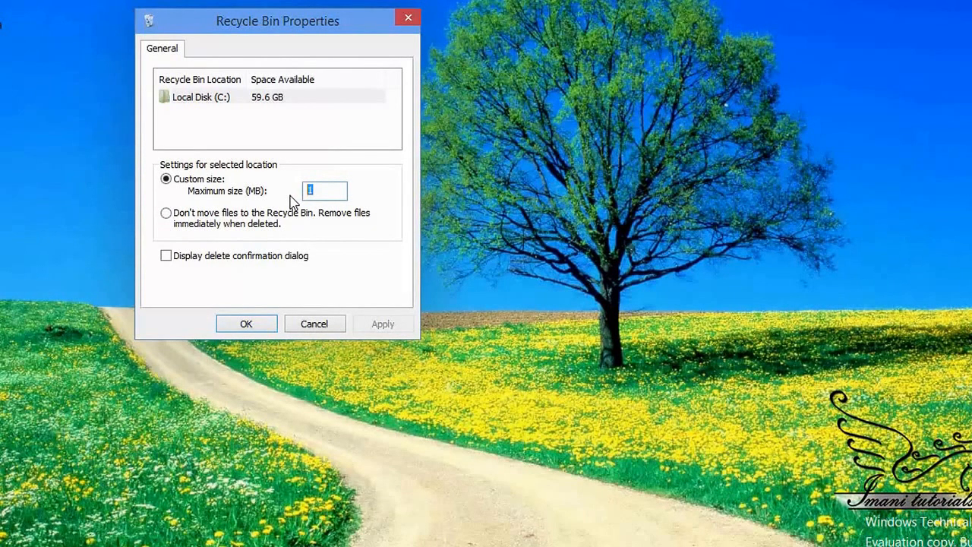
text(5900)
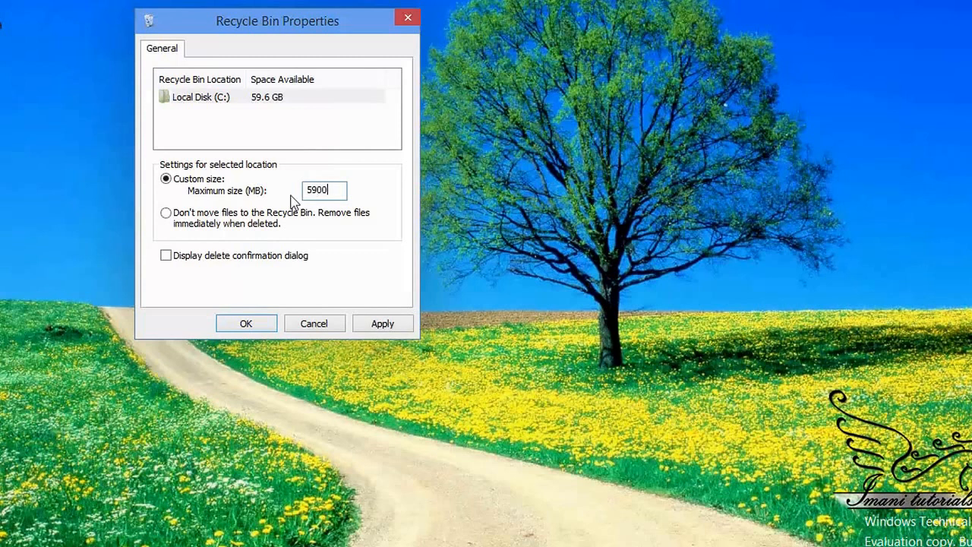
click(380, 326)
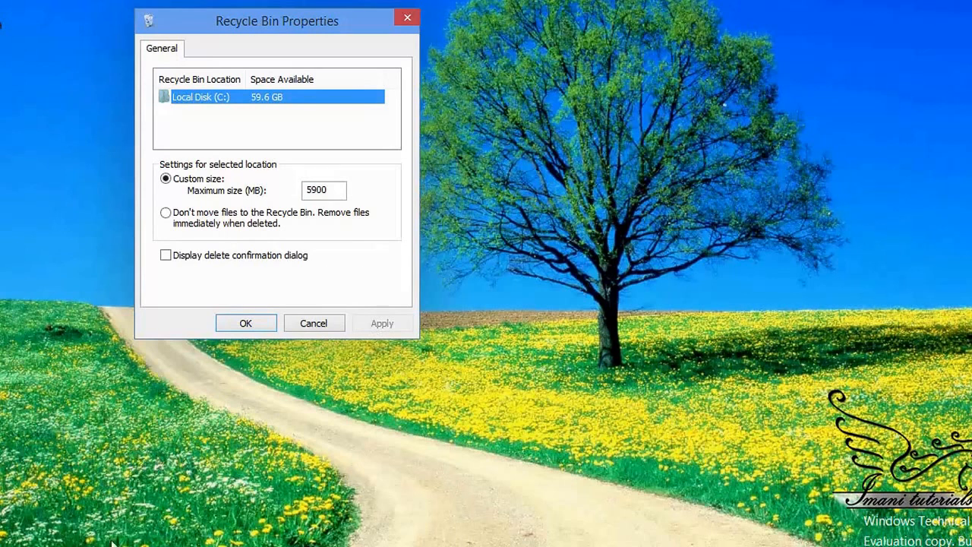
Return to the Docs folder and delete the text file to the Recycle Bin
mouse_move(112, 543)
click(195, 514)
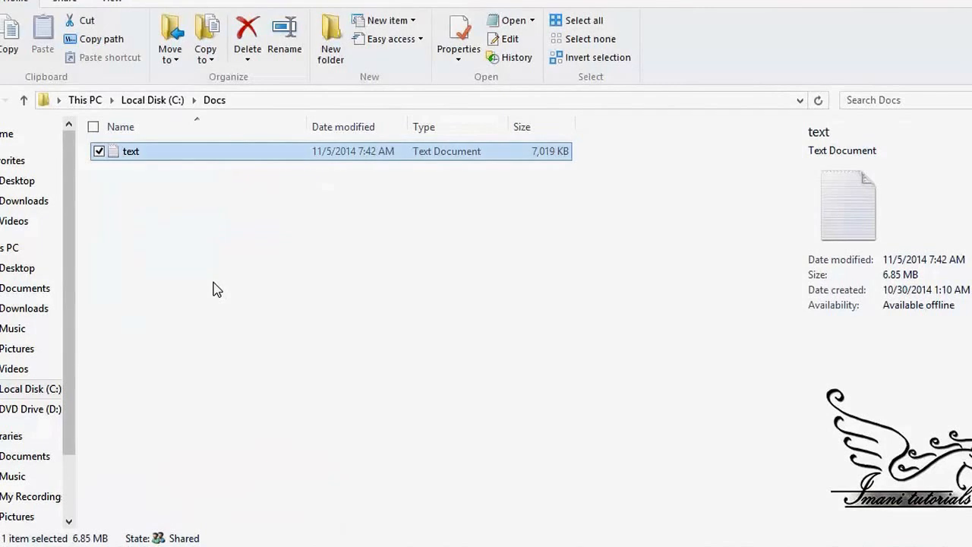
right_click(120, 154)
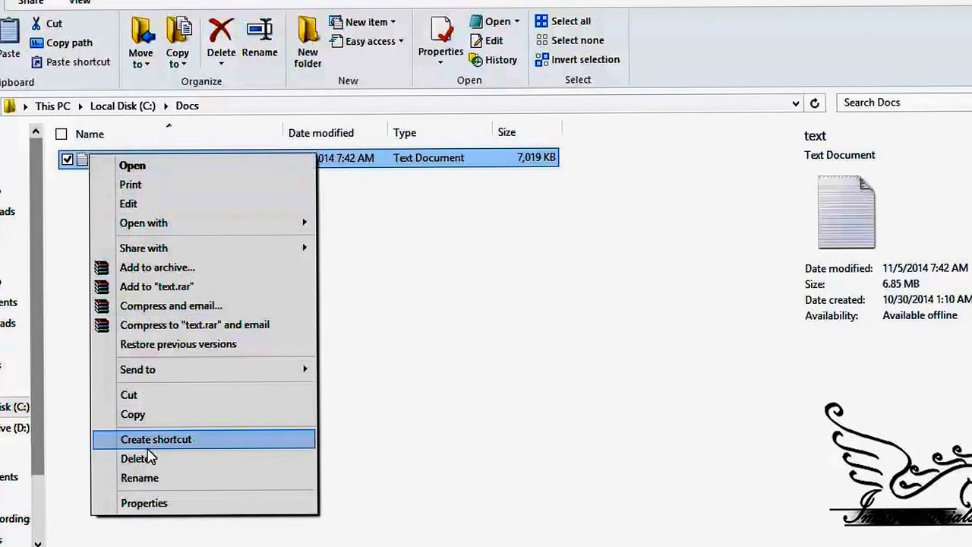
click(438, 356)
click(438, 356)
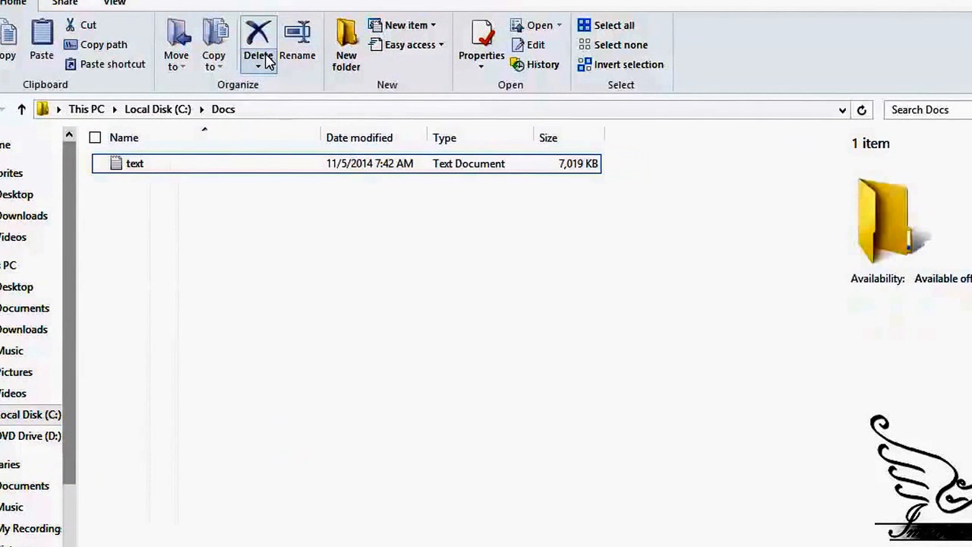
click(156, 165)
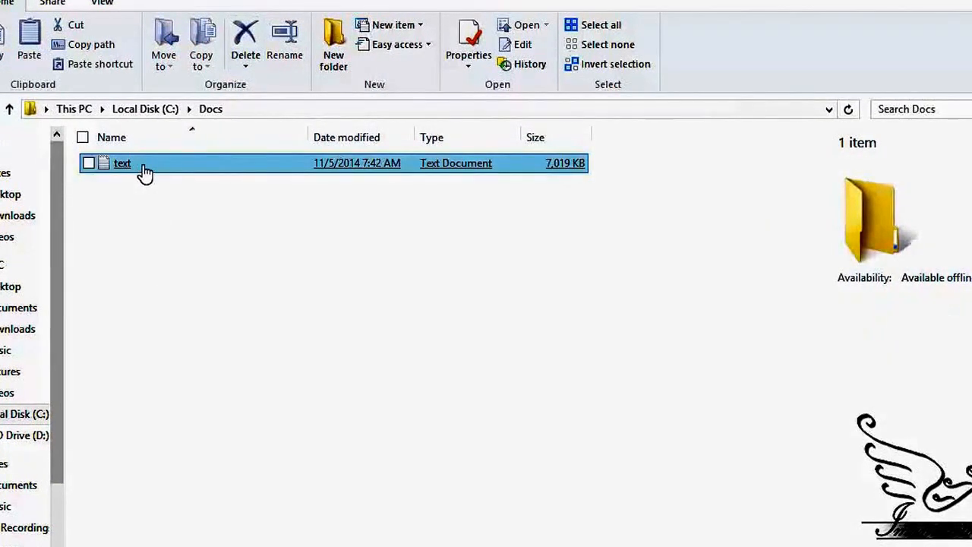
drag(131, 181, 112, 158)
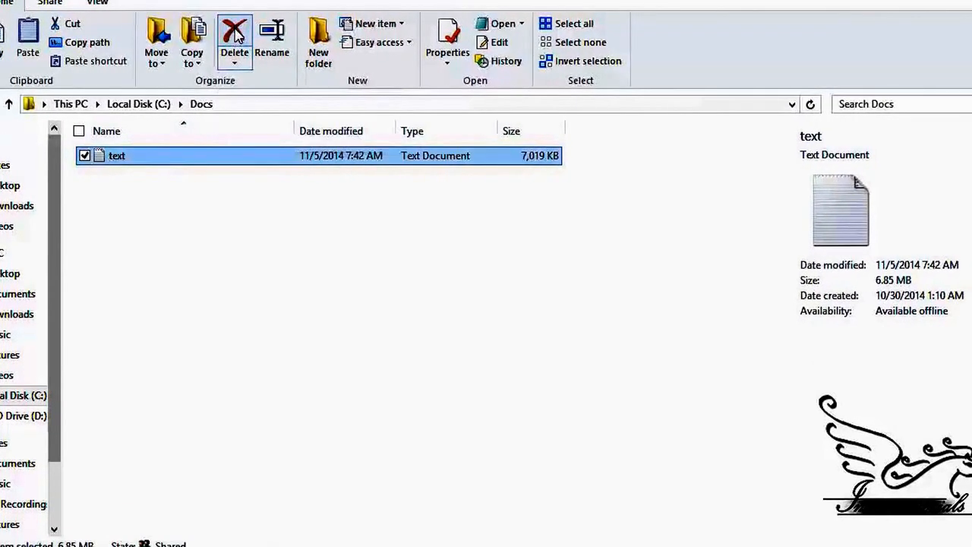
click(235, 34)
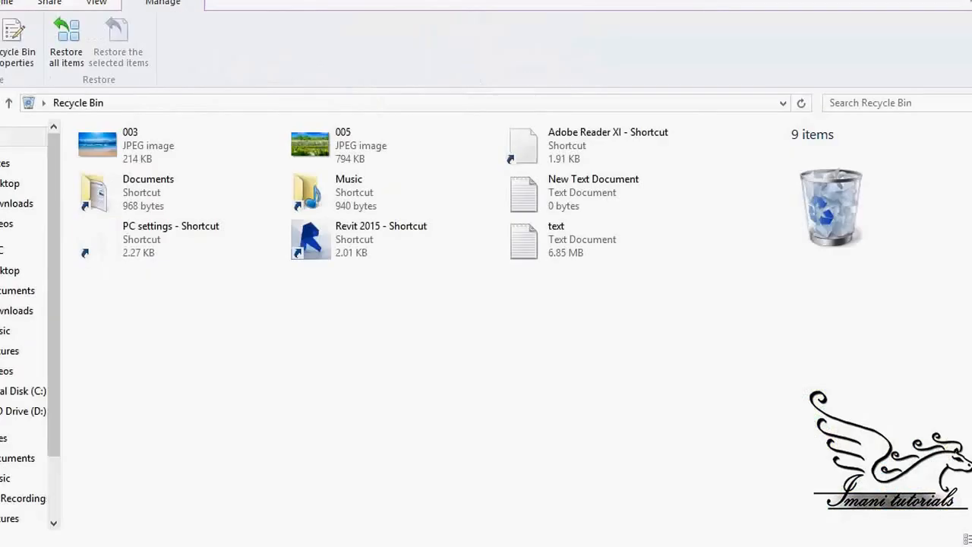
Restore the text file from the Recycle Bin, check for it in the Docs folder, and put that window away
right_click(560, 237)
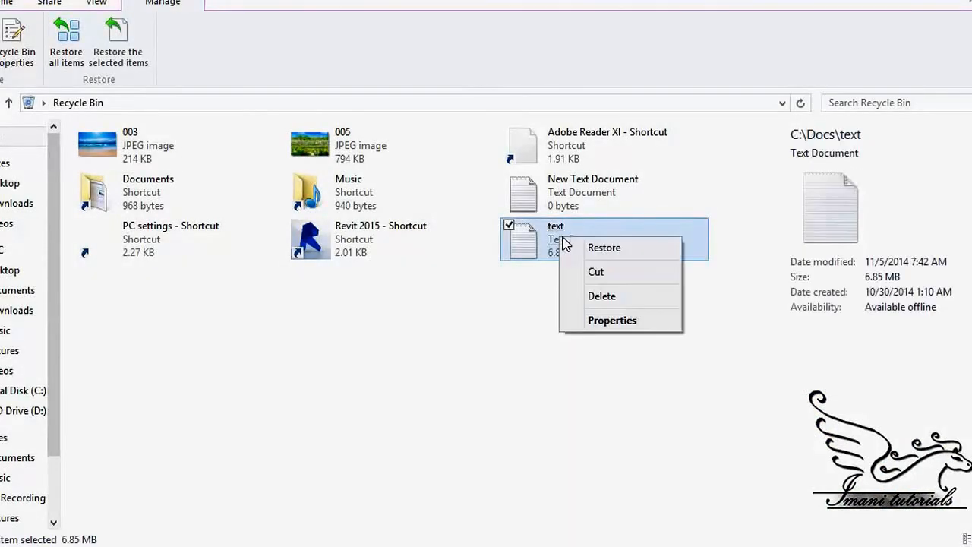
click(627, 248)
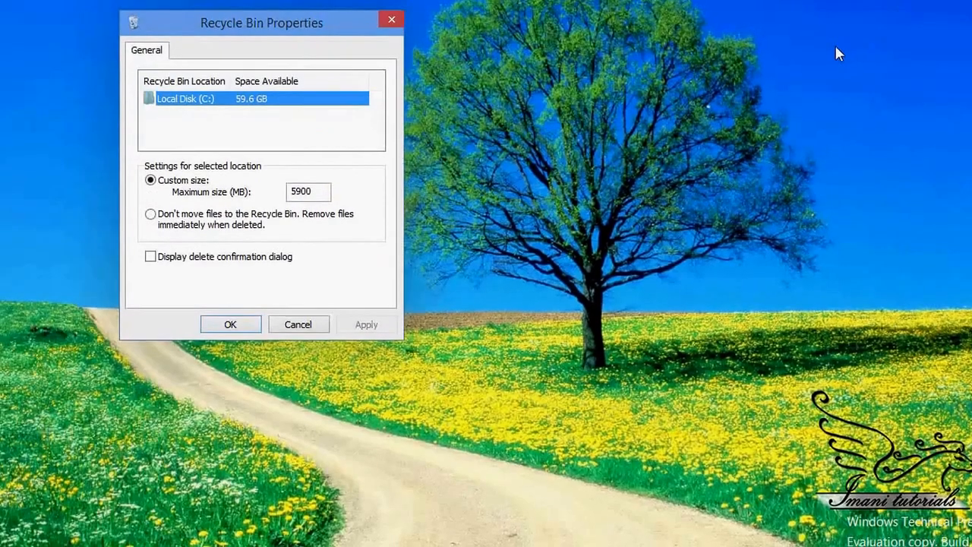
click(92, 543)
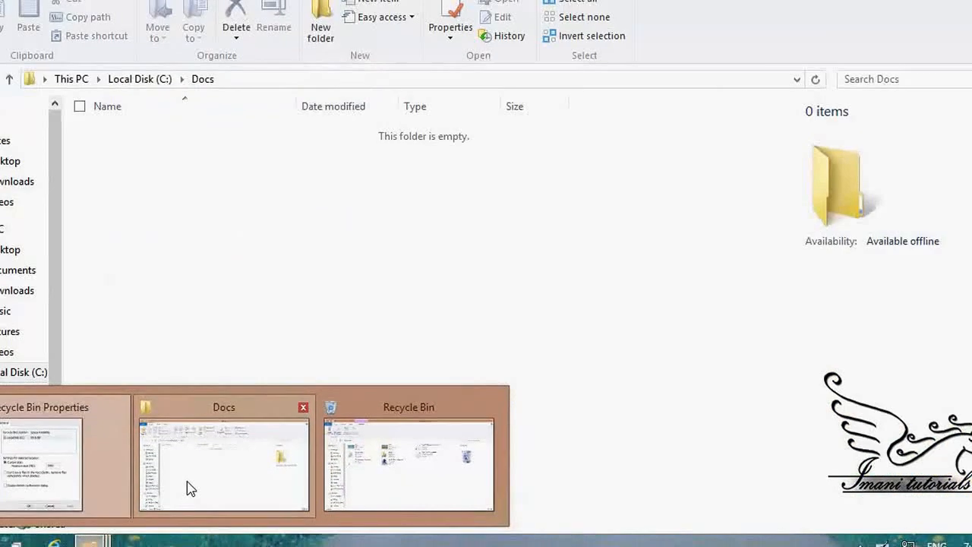
click(190, 494)
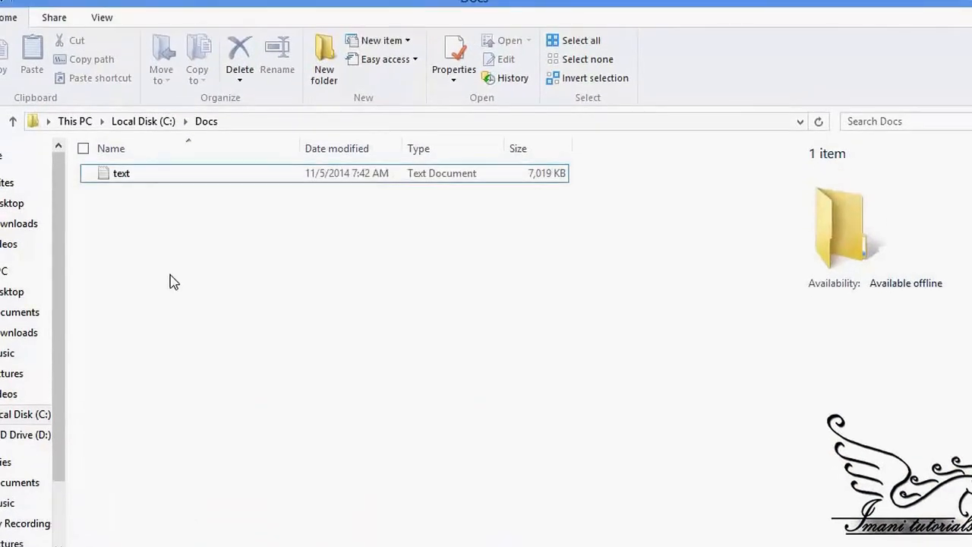
click(945, 6)
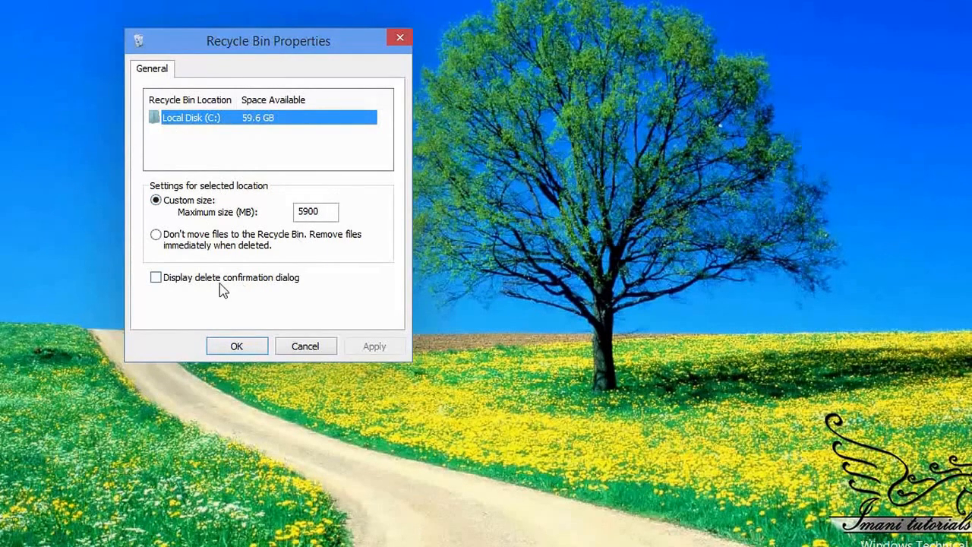
Enable the delete confirmation dialog in the Recycle Bin properties and apply the change
click(155, 280)
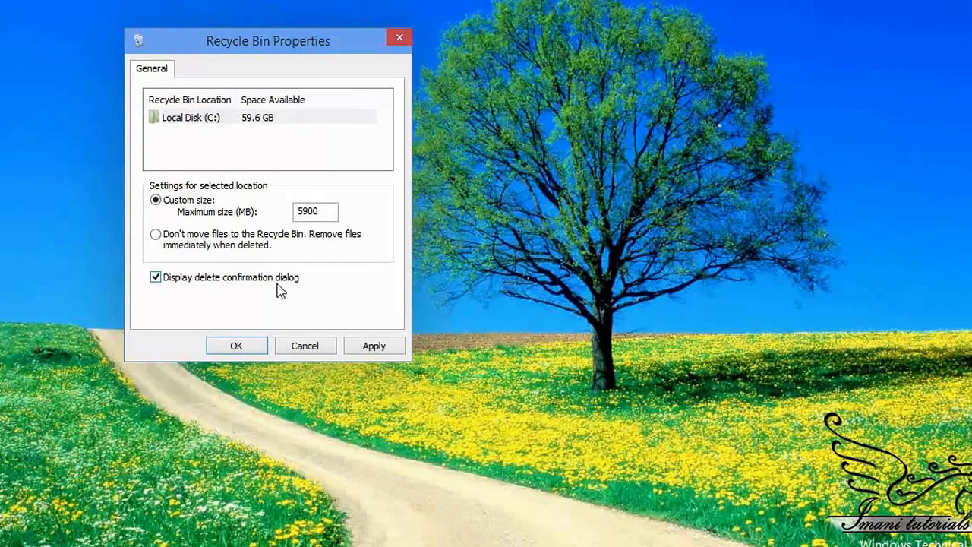
click(372, 346)
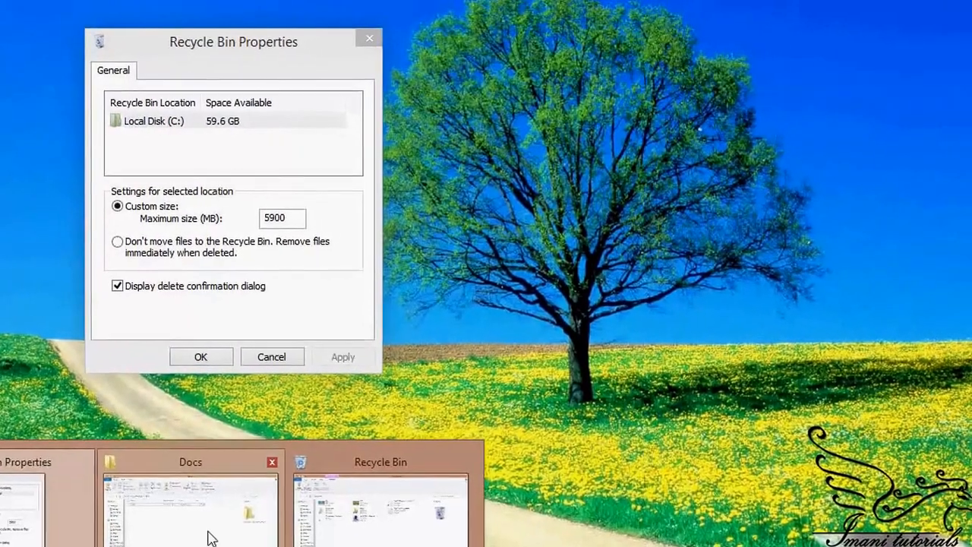
Delete the text file from the Docs folder again, confirming its move to the Recycle Bin
click(228, 524)
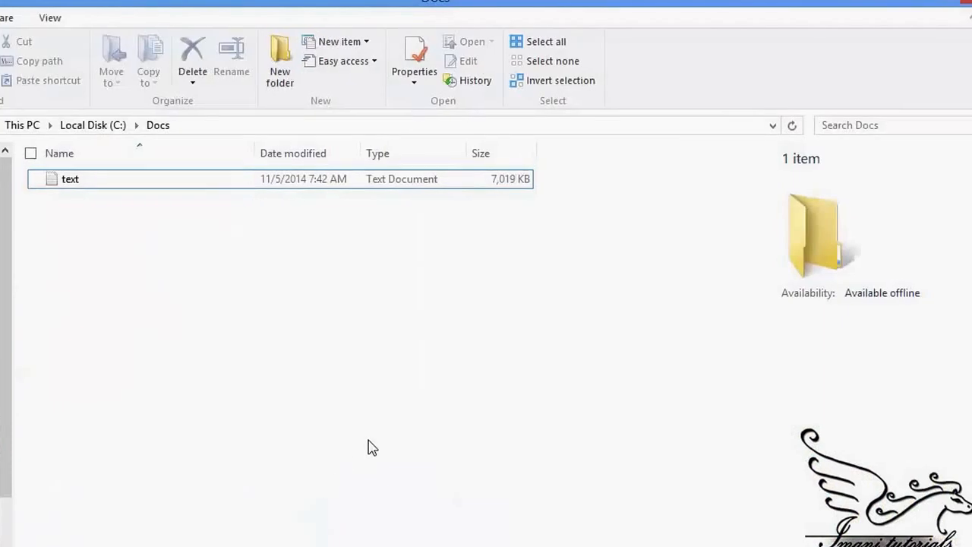
right_click(62, 184)
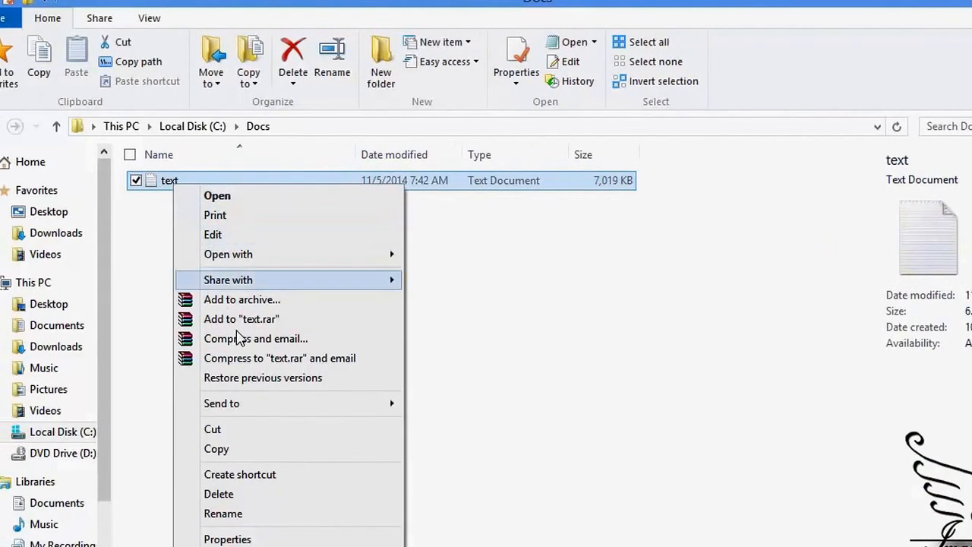
click(274, 494)
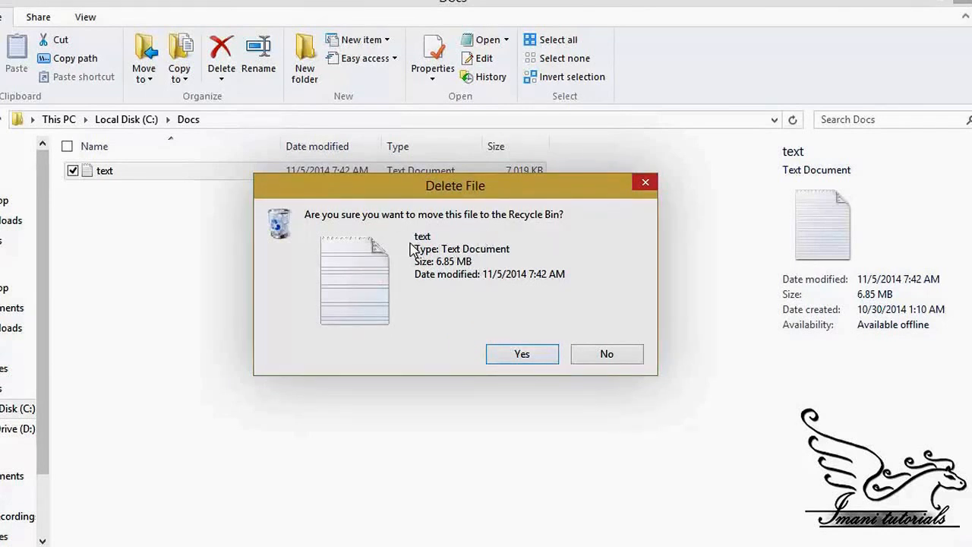
click(519, 354)
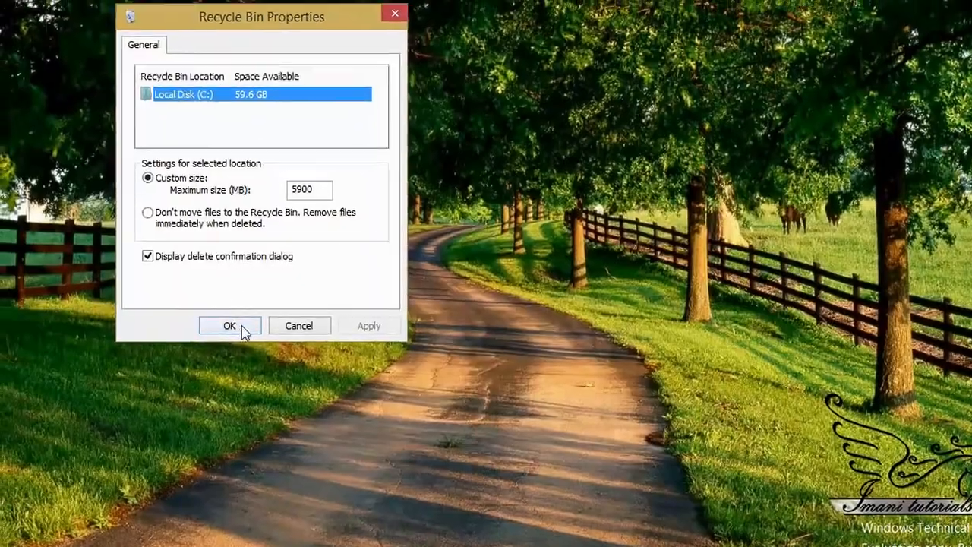
Accept and close the Recycle Bin properties, and open the Recycle Bin to check for the deleted text file
click(243, 328)
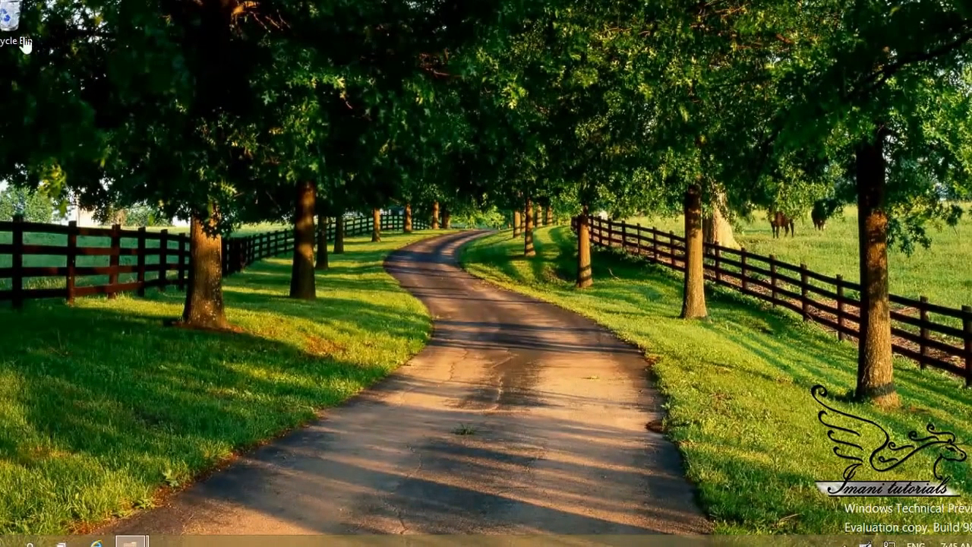
double_click(23, 42)
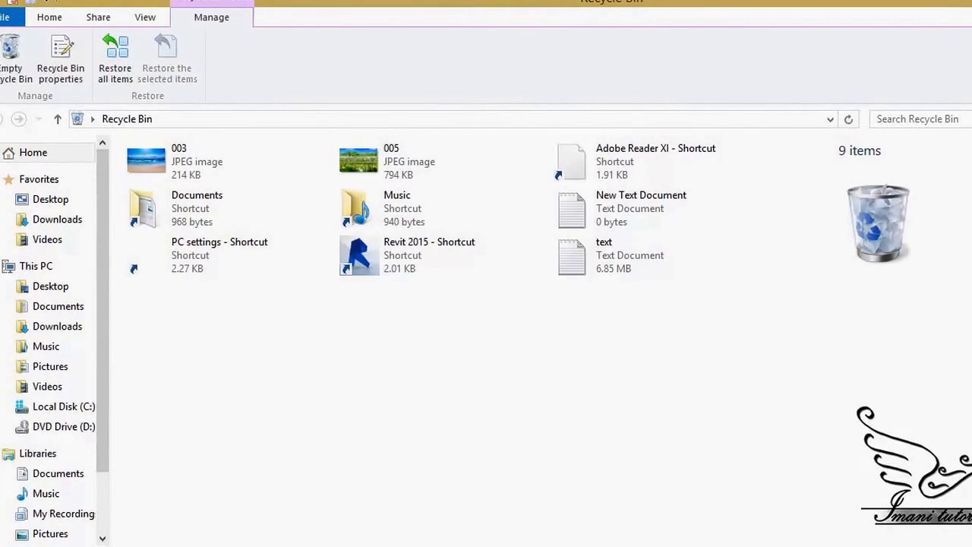
Select all items in the Recycle Bin, view the actions available for them, and clear the selection
drag(746, 363, 155, 144)
mouse_move(85, 148)
mouse_down()
mouse_move(60, 144)
mouse_move(70, 138)
mouse_up()
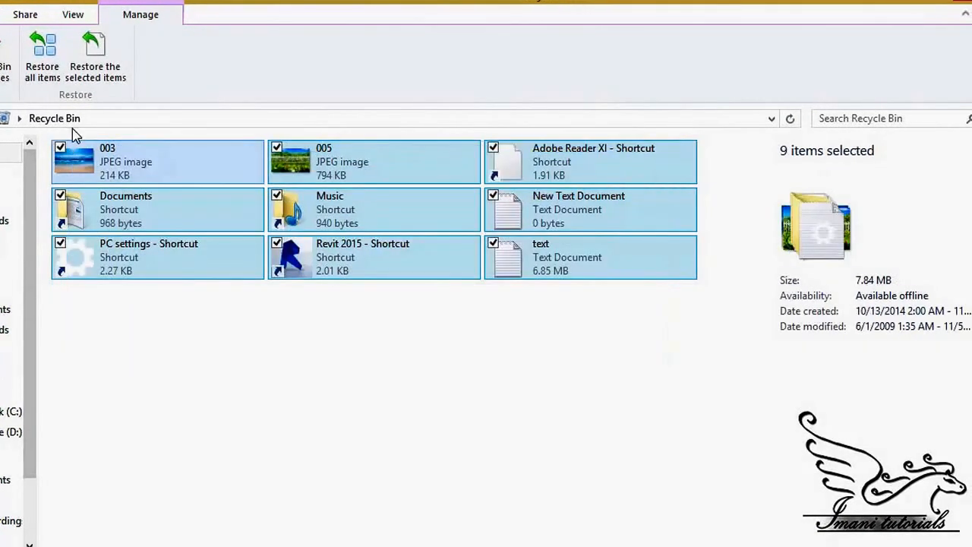
right_click(177, 164)
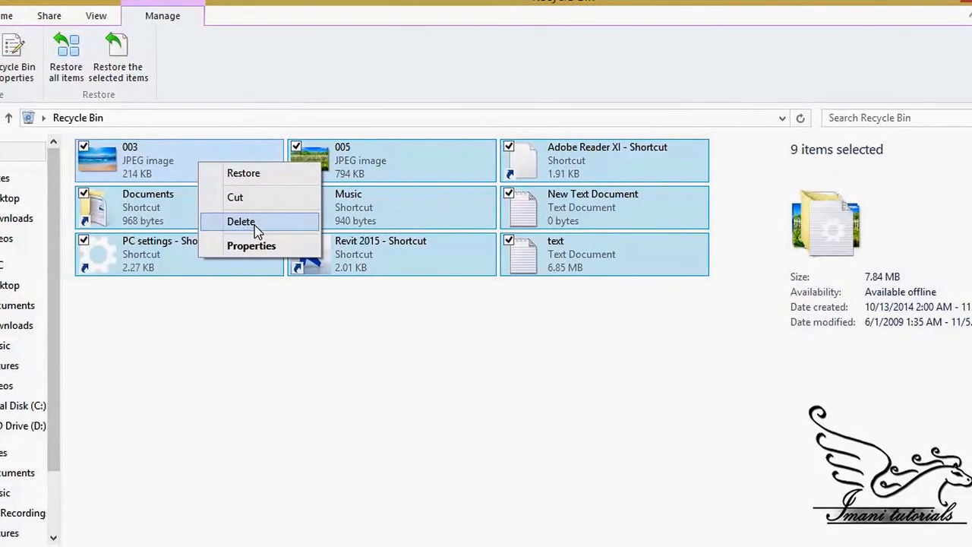
click(300, 349)
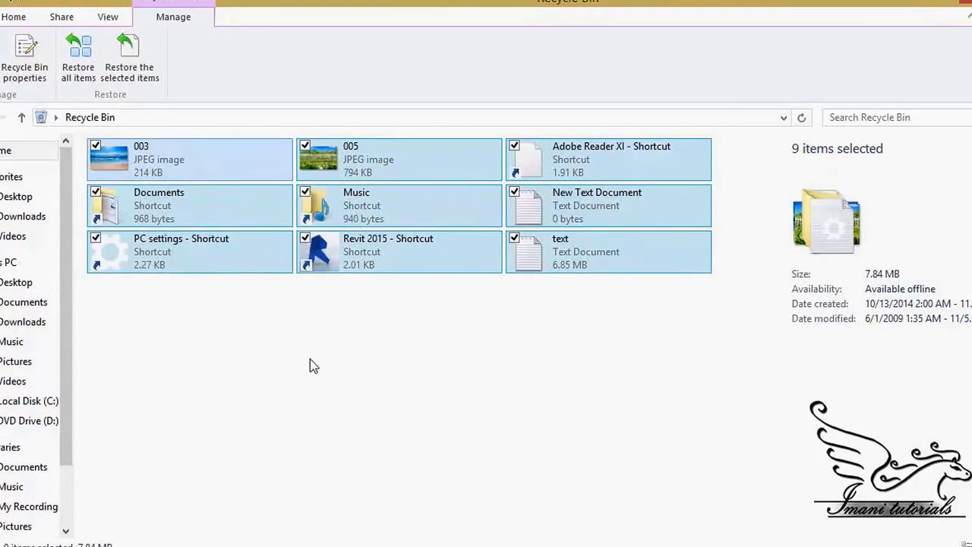
click(310, 358)
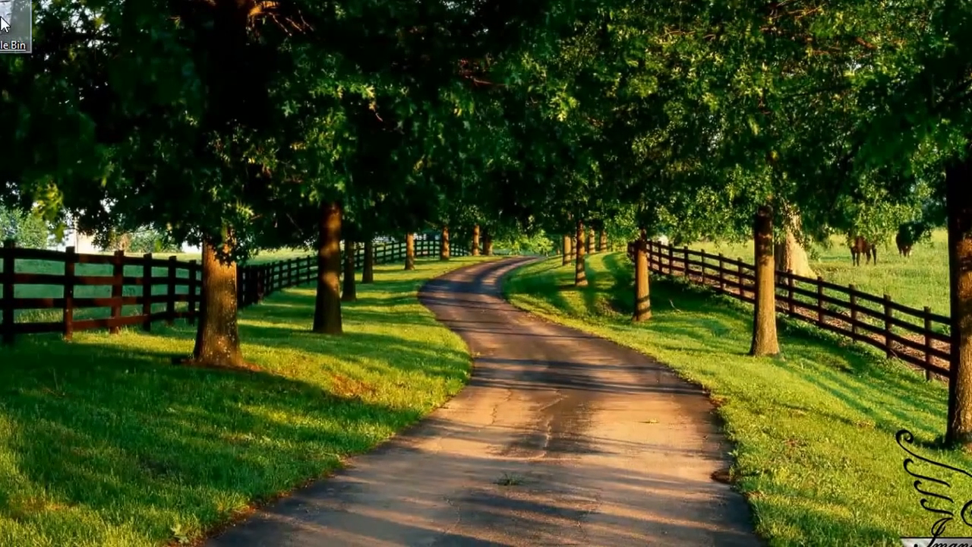
Empty the Recycle Bin directly from the desktop and confirm the permanent deletion of all its items
right_click(15, 33)
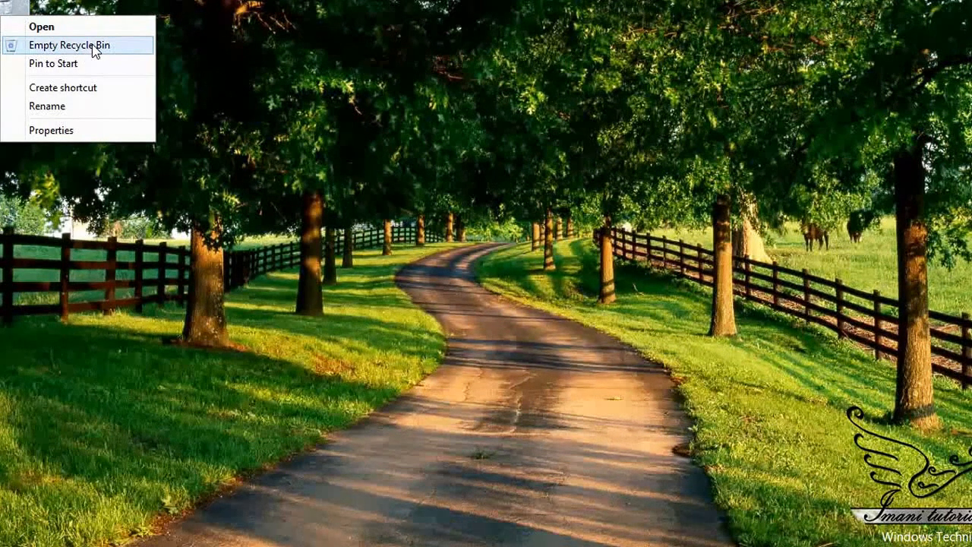
click(95, 48)
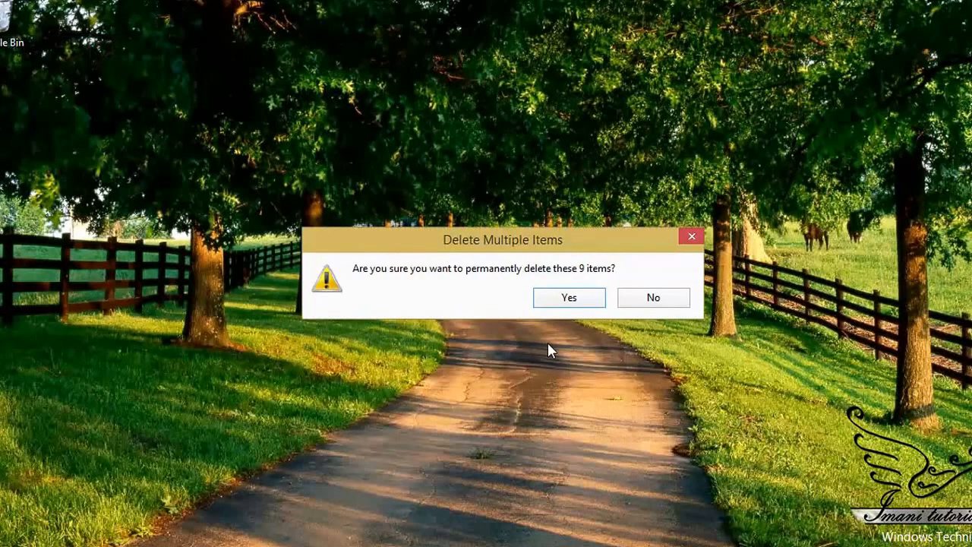
click(562, 300)
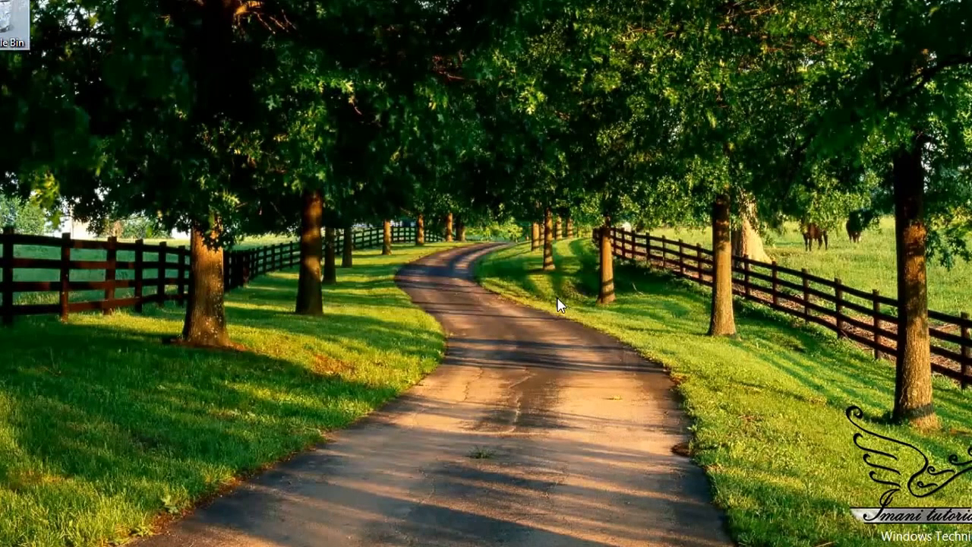